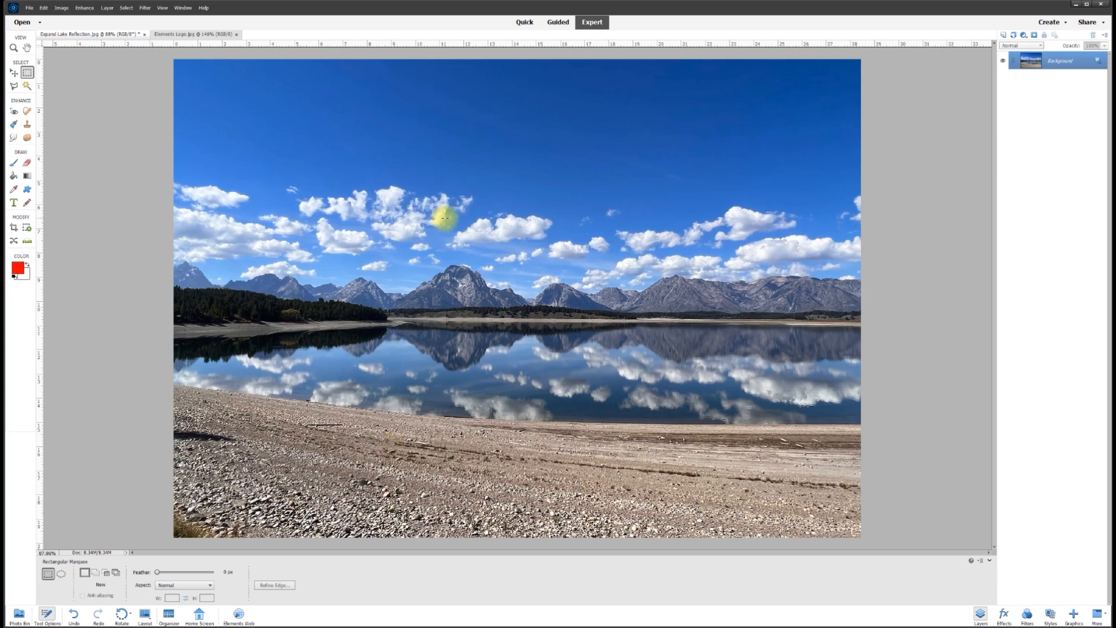
Select the upper part of the photo down to mid-lake with a rectangular marquee and copy it to a new layer.
key(v)
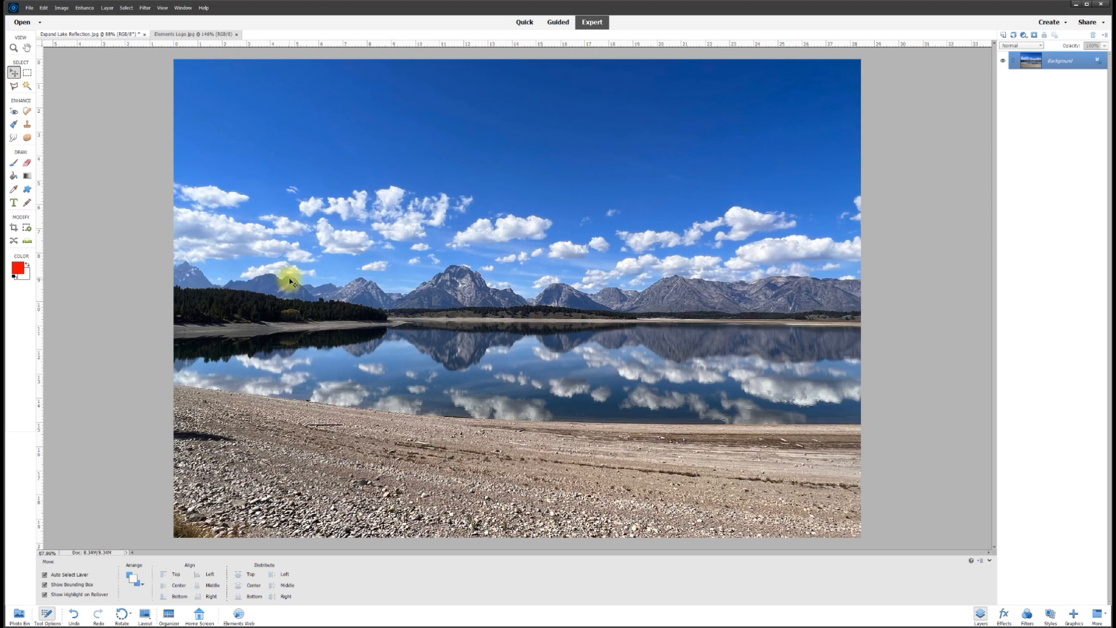
click(27, 73)
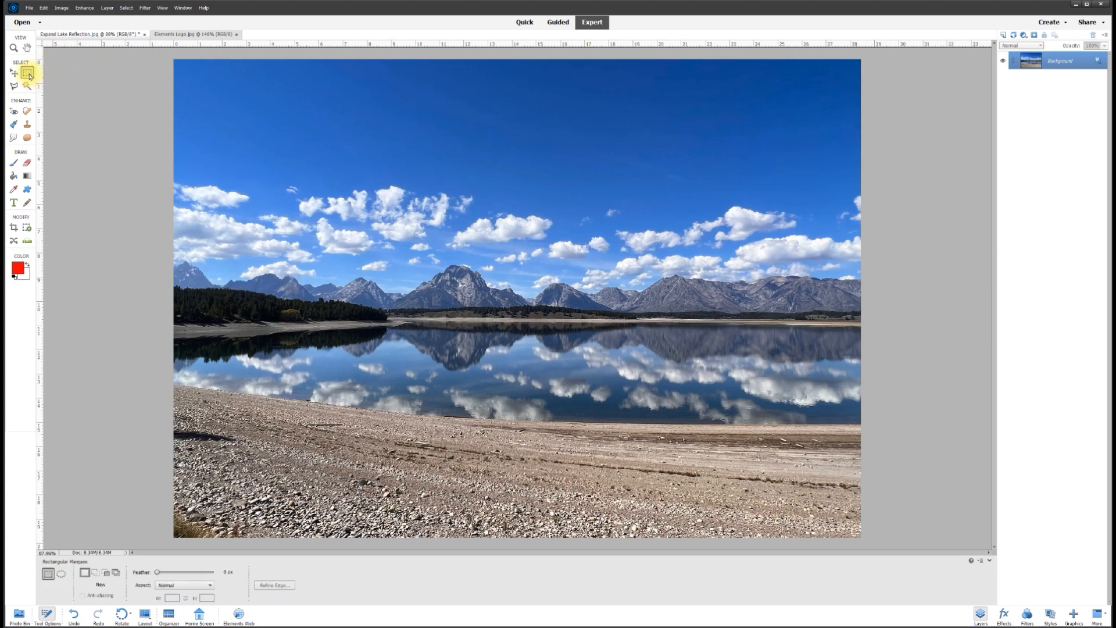
drag(163, 56, 860, 356)
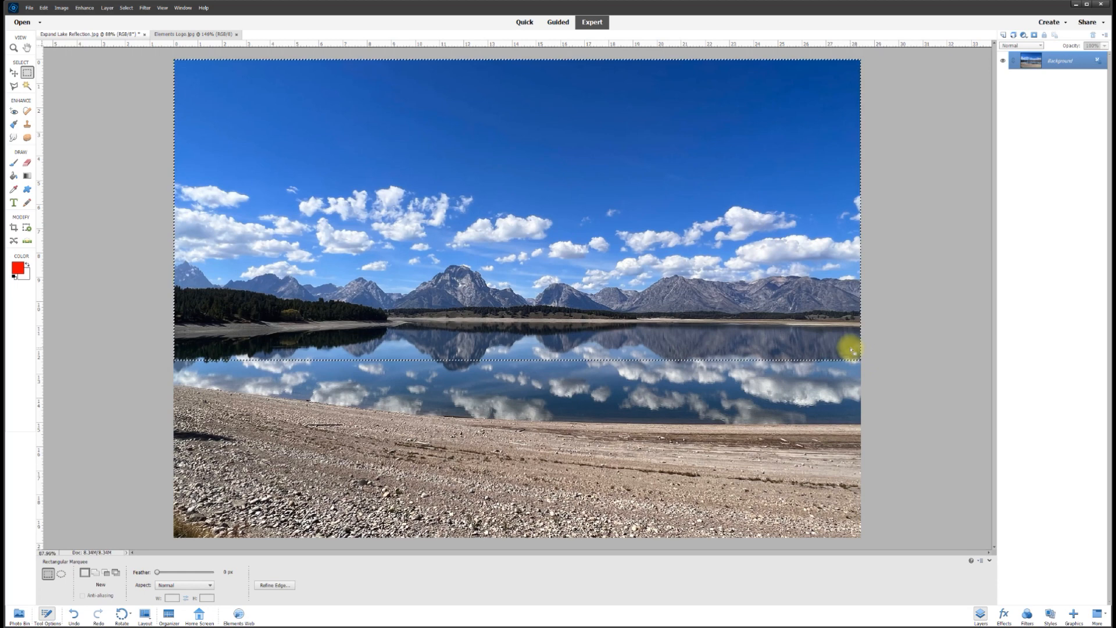
right_click(571, 219)
click(612, 268)
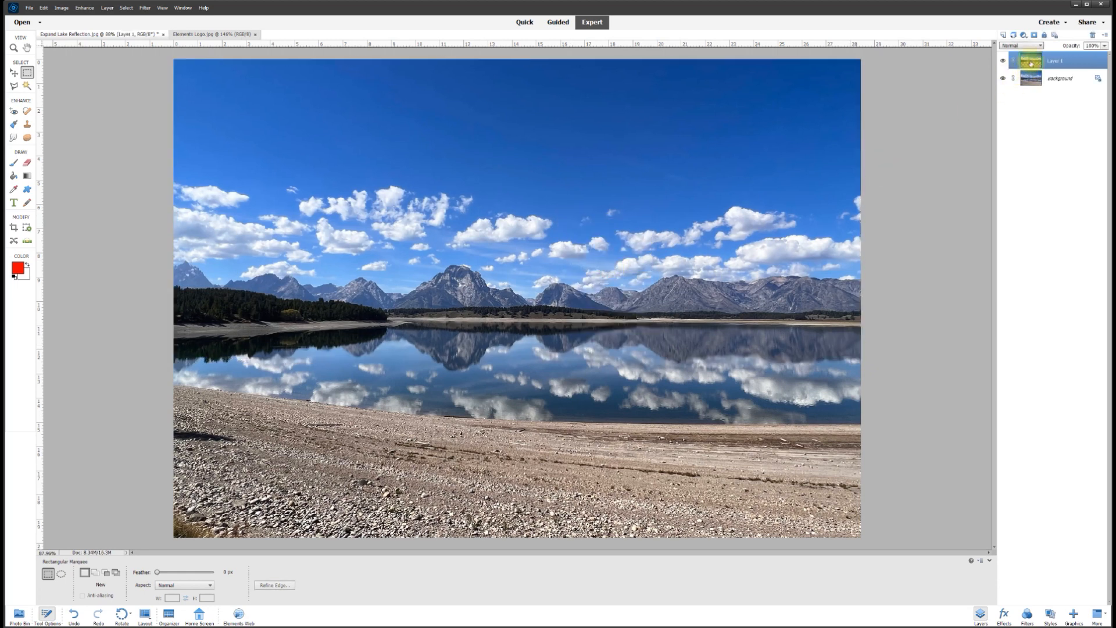
click(1004, 78)
click(1002, 81)
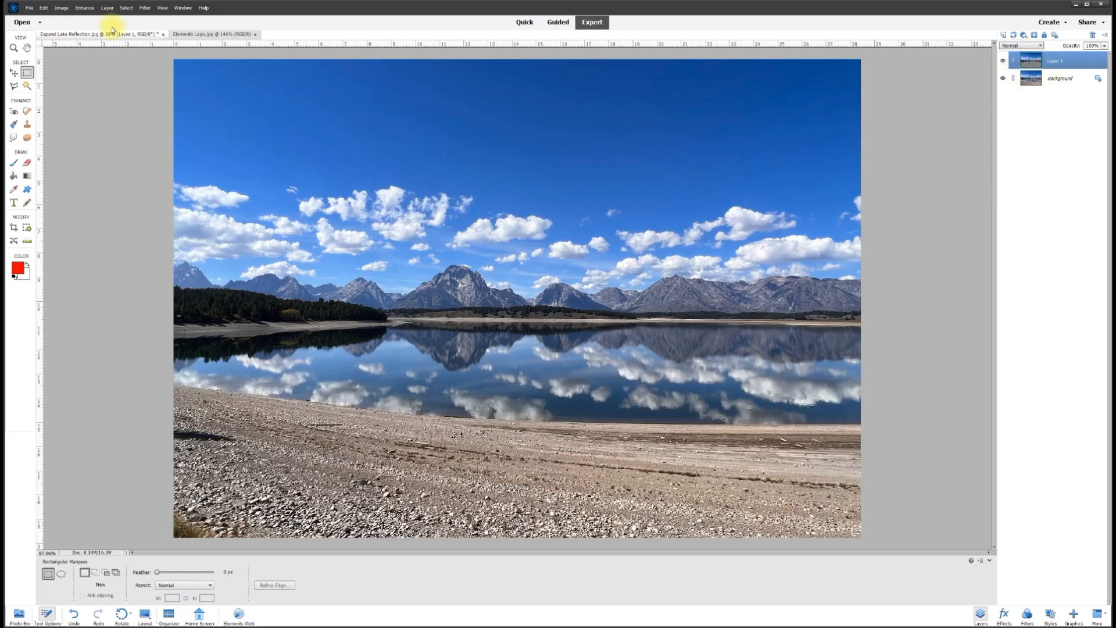
Flip the copied layer vertically and move it down over the lake and beach.
click(62, 8)
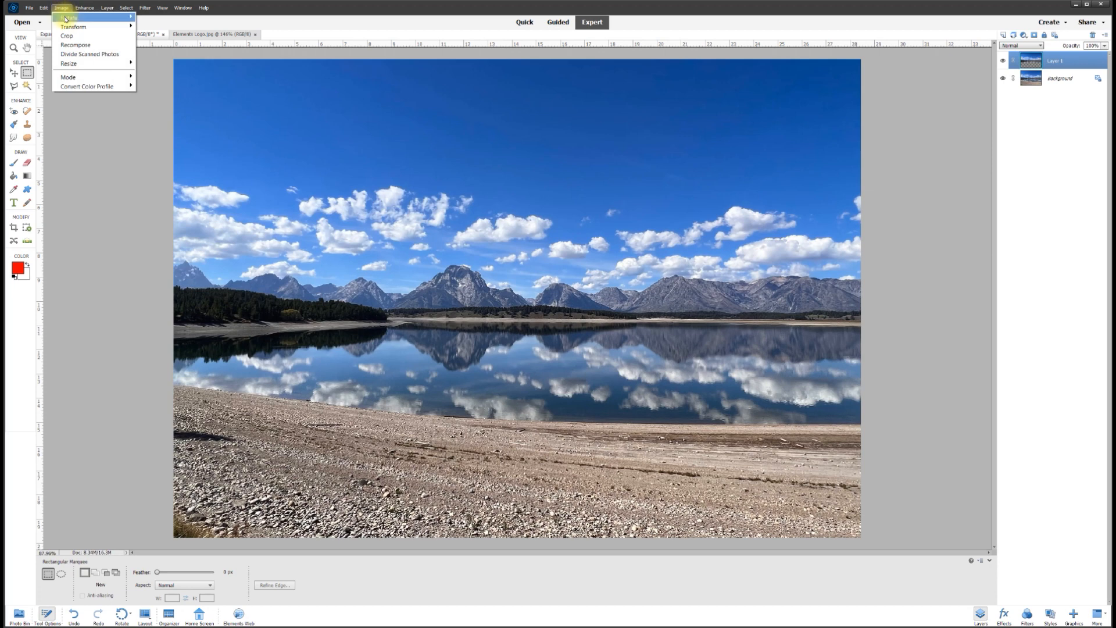
mouse_move(68, 17)
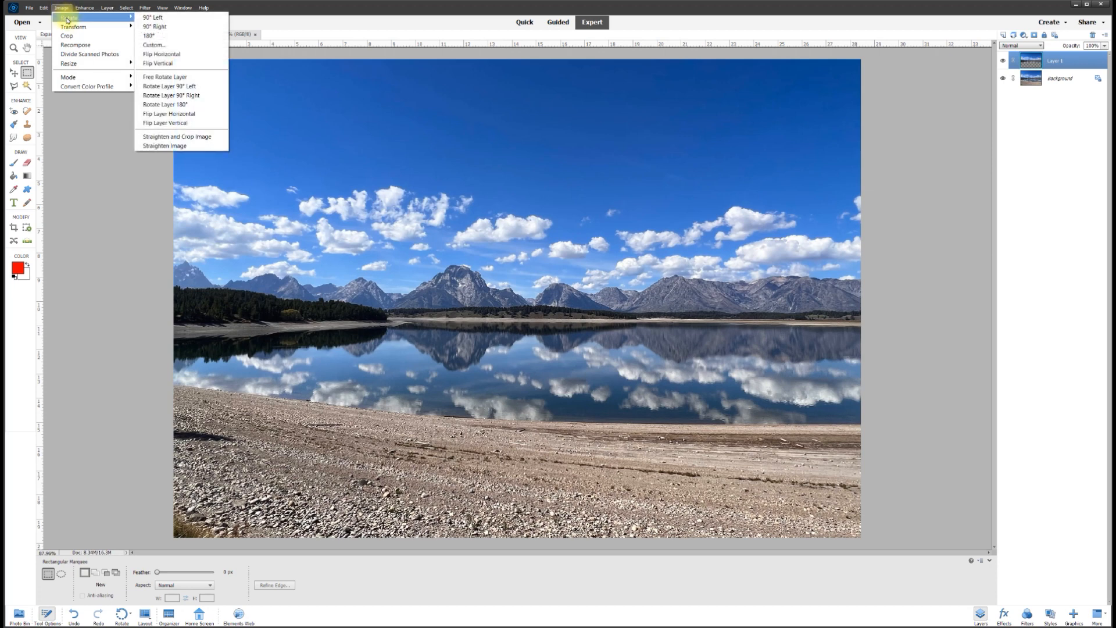
click(186, 123)
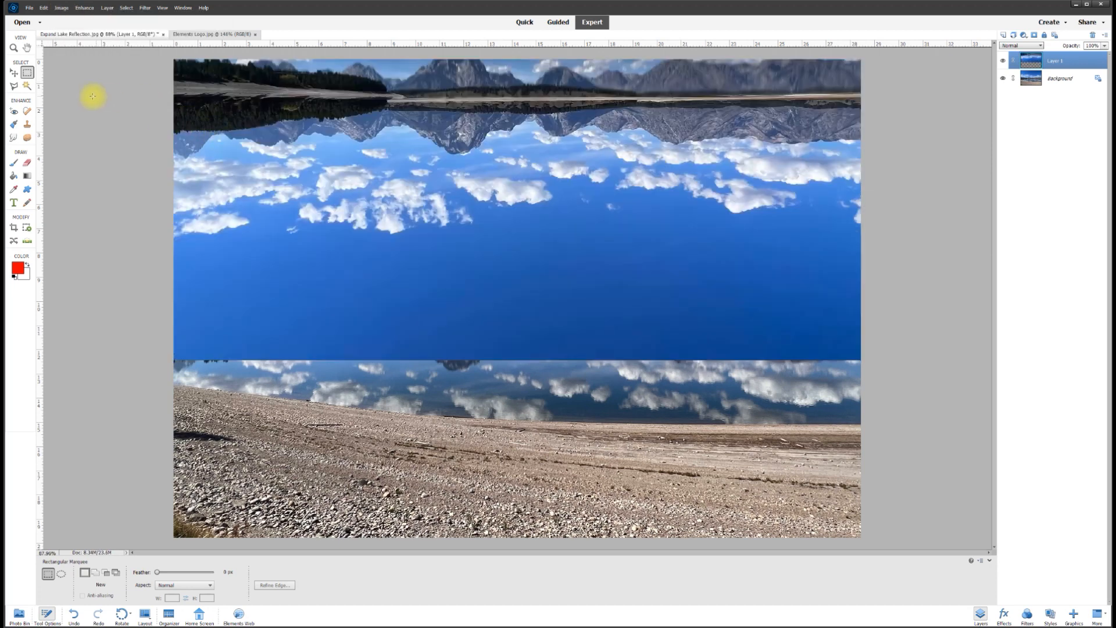
click(13, 72)
drag(381, 145, 382, 308)
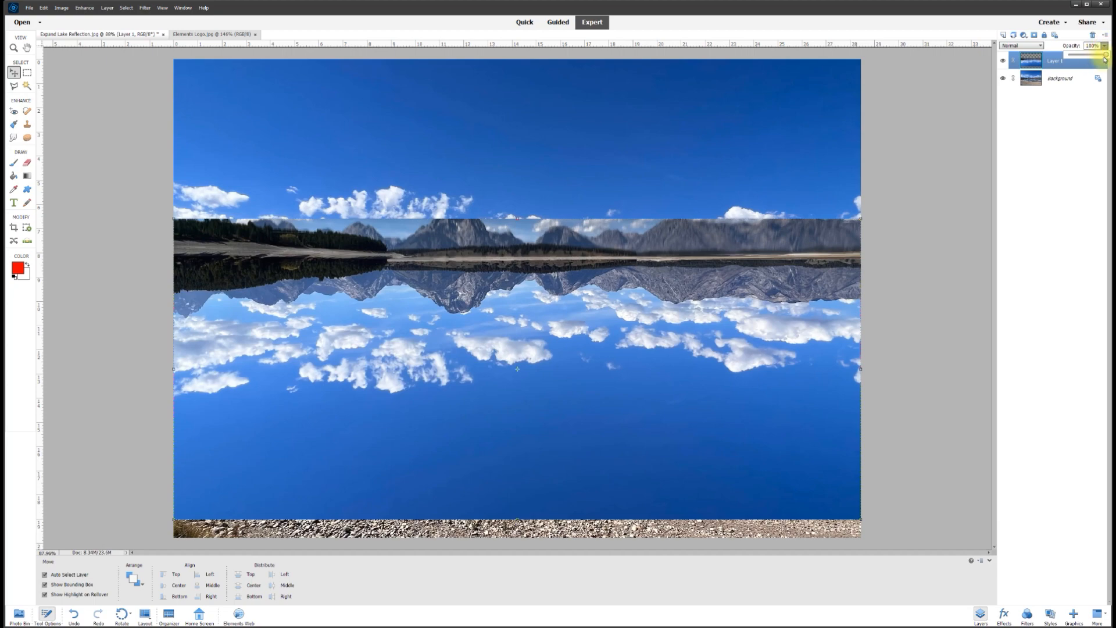
Set the flipped layer's opacity to 50% and nudge it slightly down over the mountains.
click(1086, 45)
text(50)
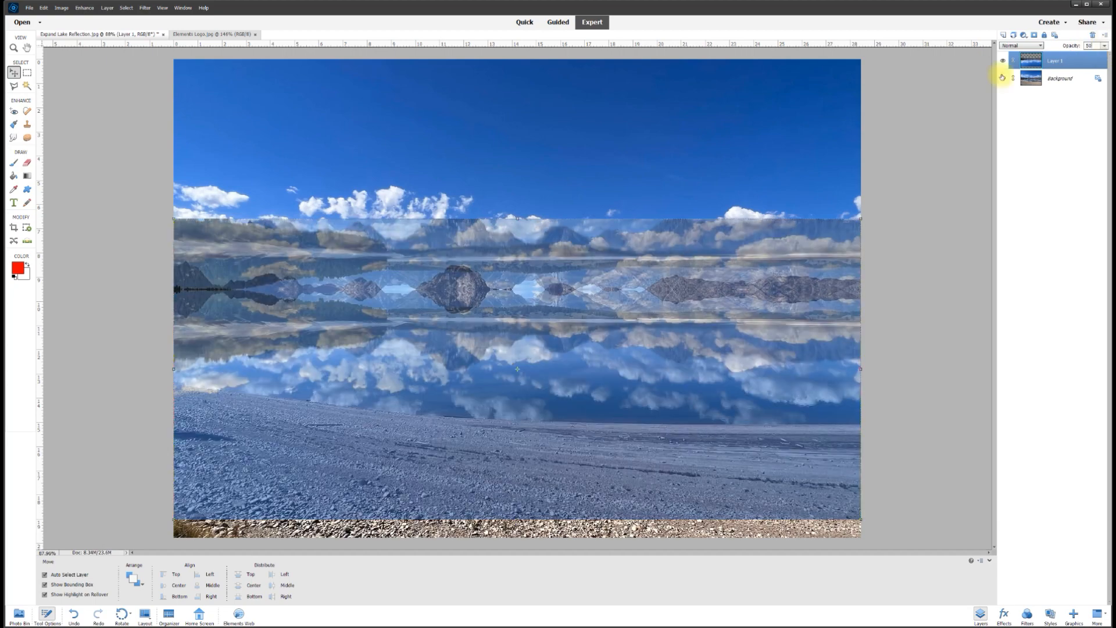
mouse_move(668, 252)
mouse_down()
mouse_move(665, 195)
mouse_move(663, 297)
mouse_move(666, 264)
mouse_up()
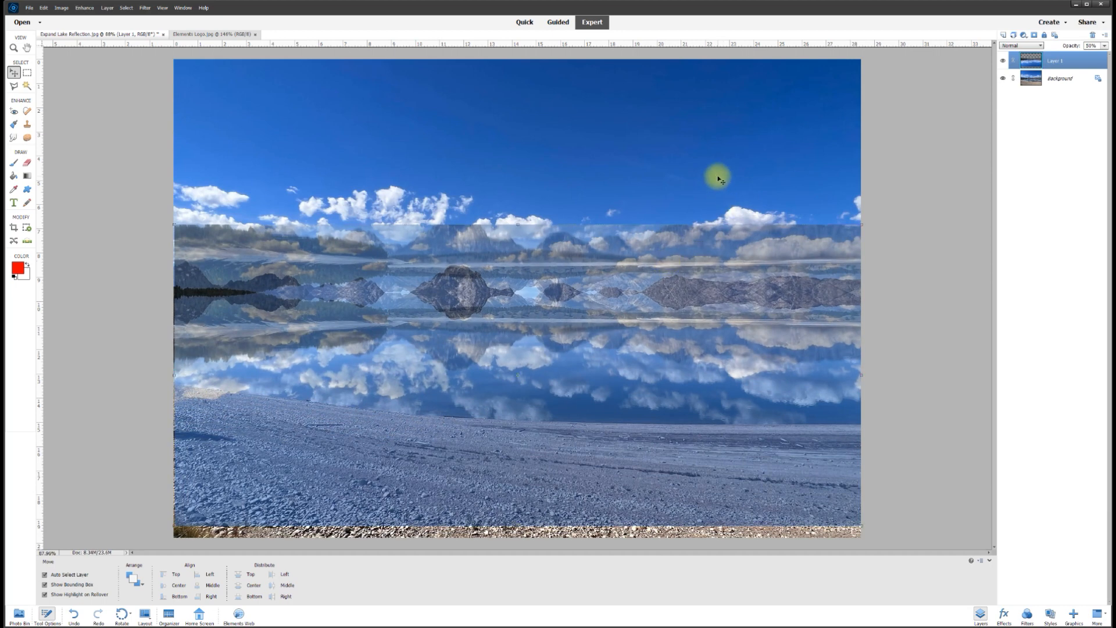
Convert the Background into a regular layer and lock it.
click(718, 178)
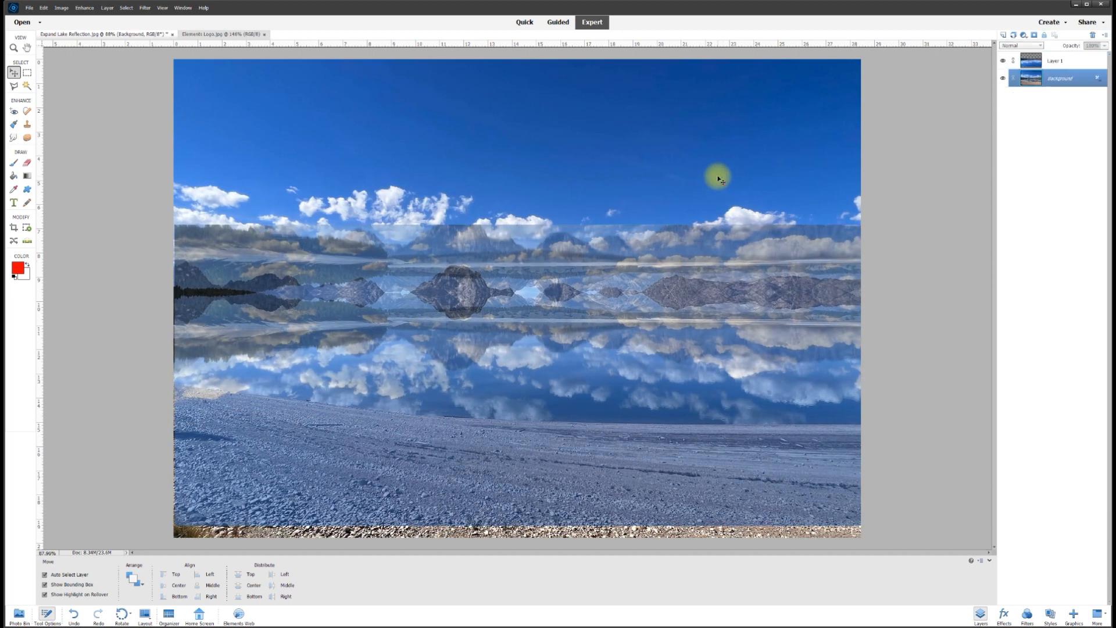
click(1098, 80)
click(1045, 36)
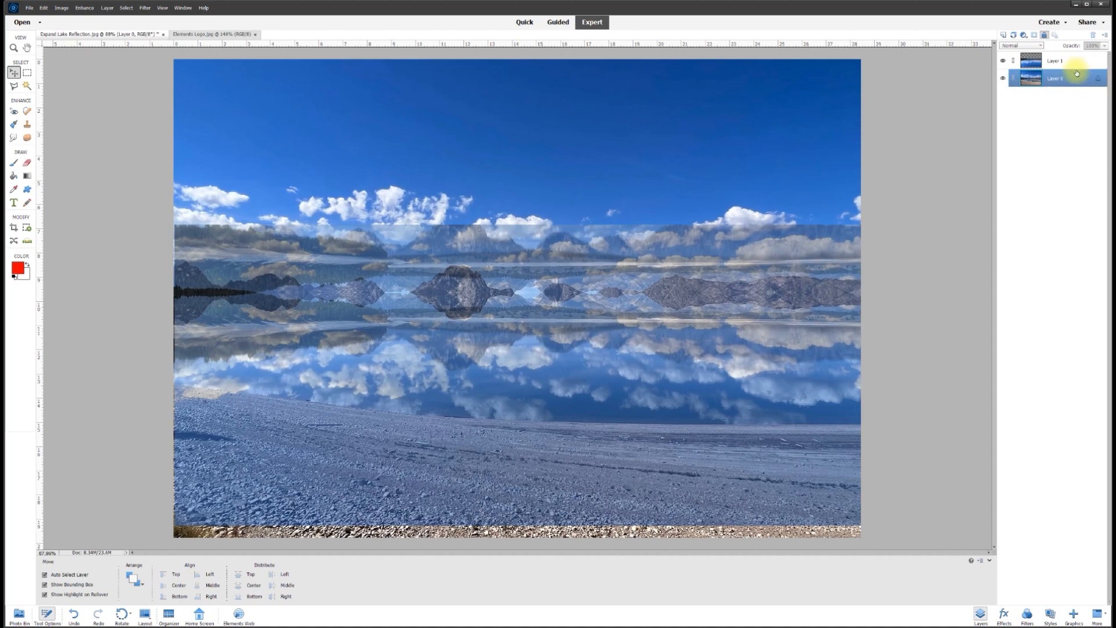
Reposition the flipped layer so its mountains and clouds line up with the original reflection in the lake.
click(1073, 69)
mouse_move(743, 309)
mouse_down()
mouse_move(710, 249)
mouse_move(730, 308)
mouse_up()
click(556, 307)
drag(579, 247, 579, 241)
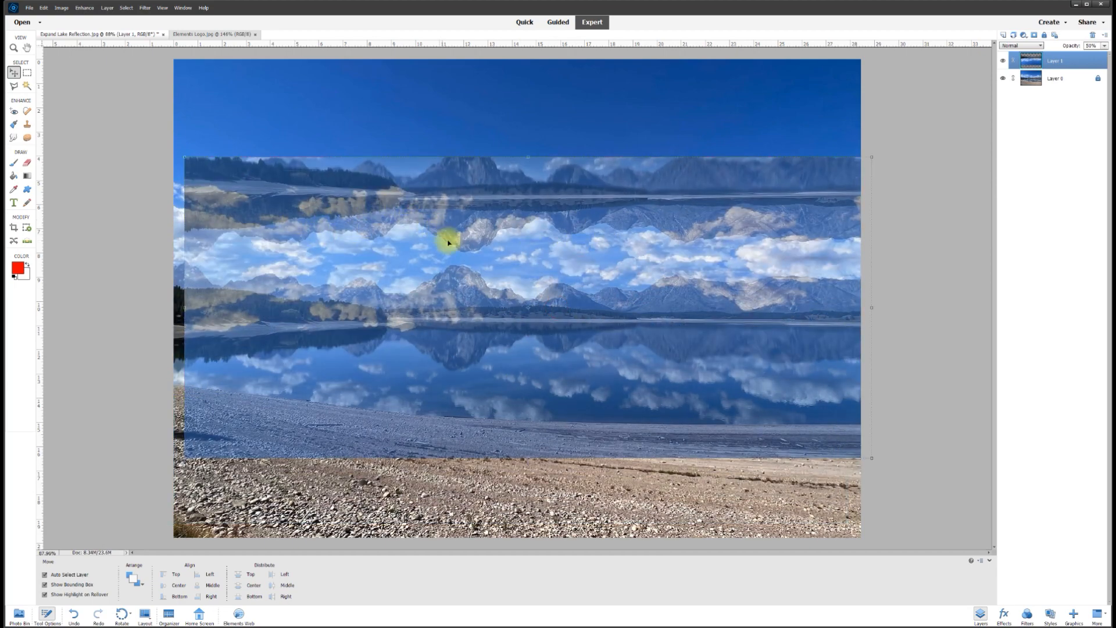
drag(723, 217, 704, 66)
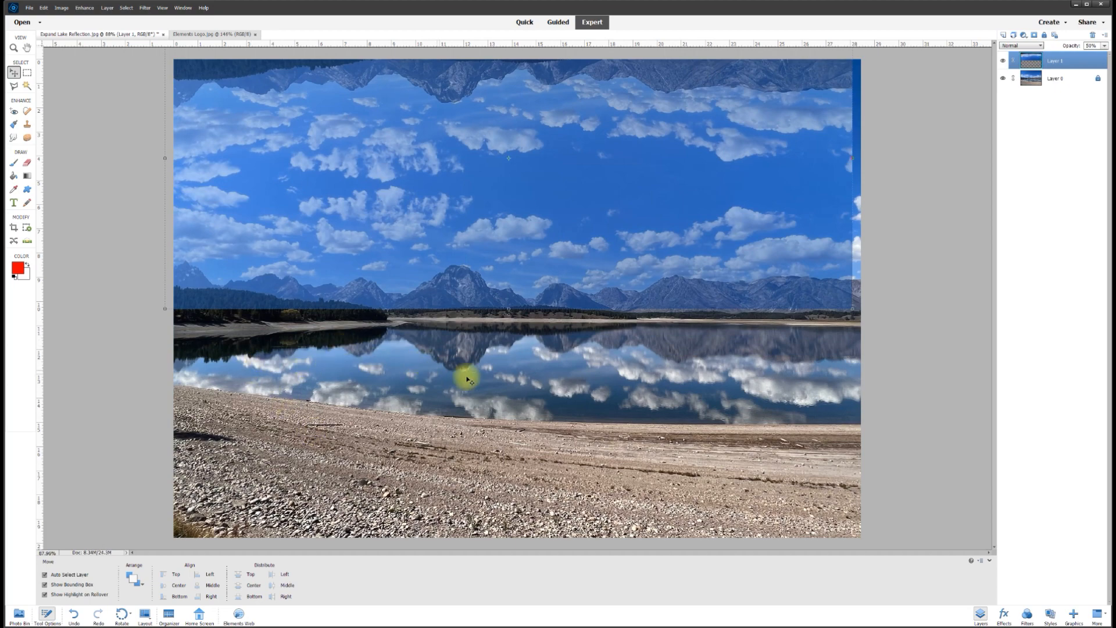
drag(730, 157, 735, 423)
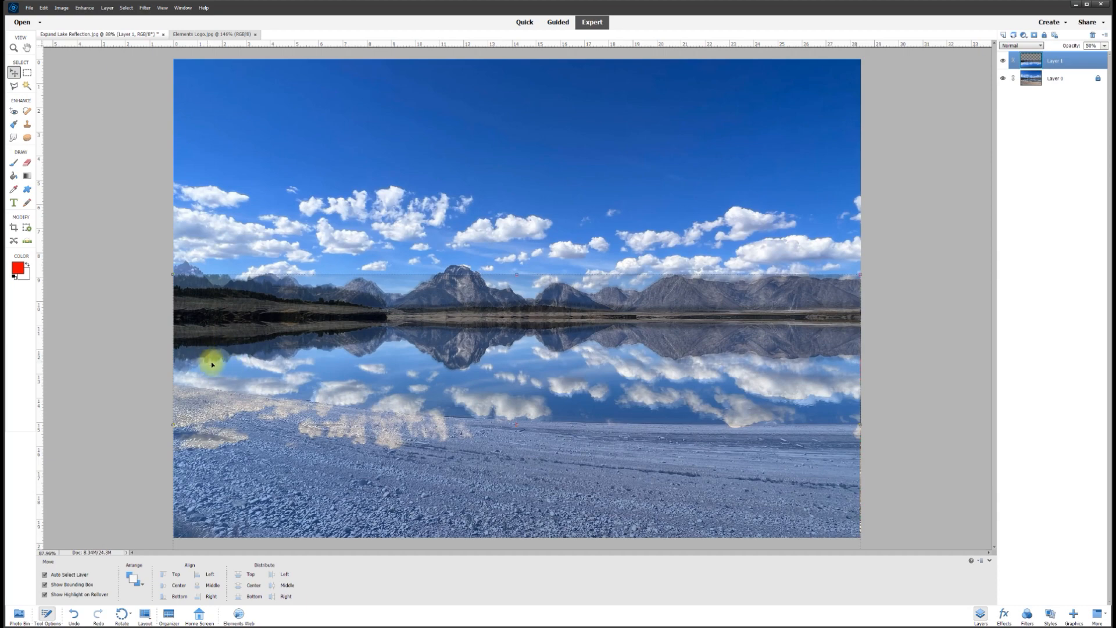
drag(249, 299, 249, 322)
mouse_move(403, 344)
mouse_down()
mouse_move(406, 312)
mouse_move(403, 326)
mouse_up()
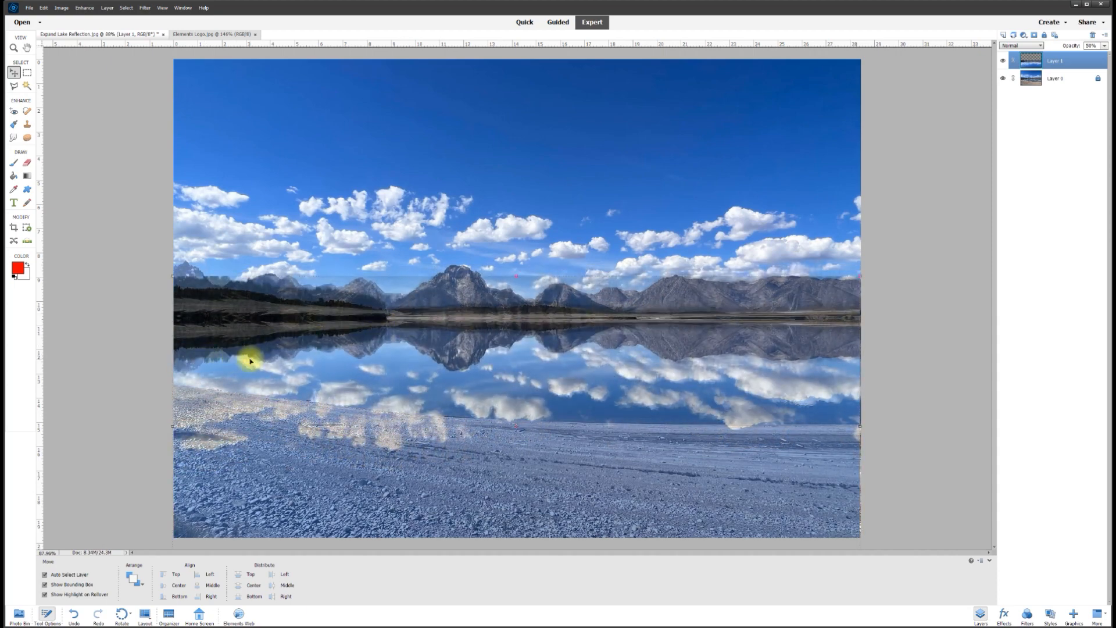
drag(468, 348, 467, 348)
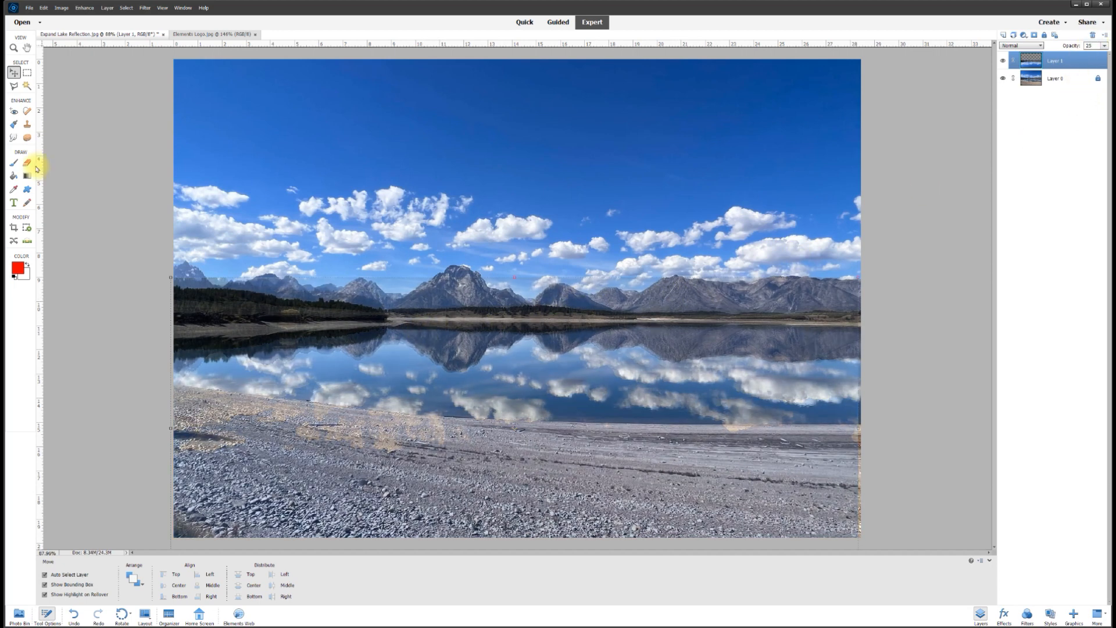
Erase a strip of the flipped layer along the far shoreline with the brush-type Eraser at 100% opacity.
click(27, 162)
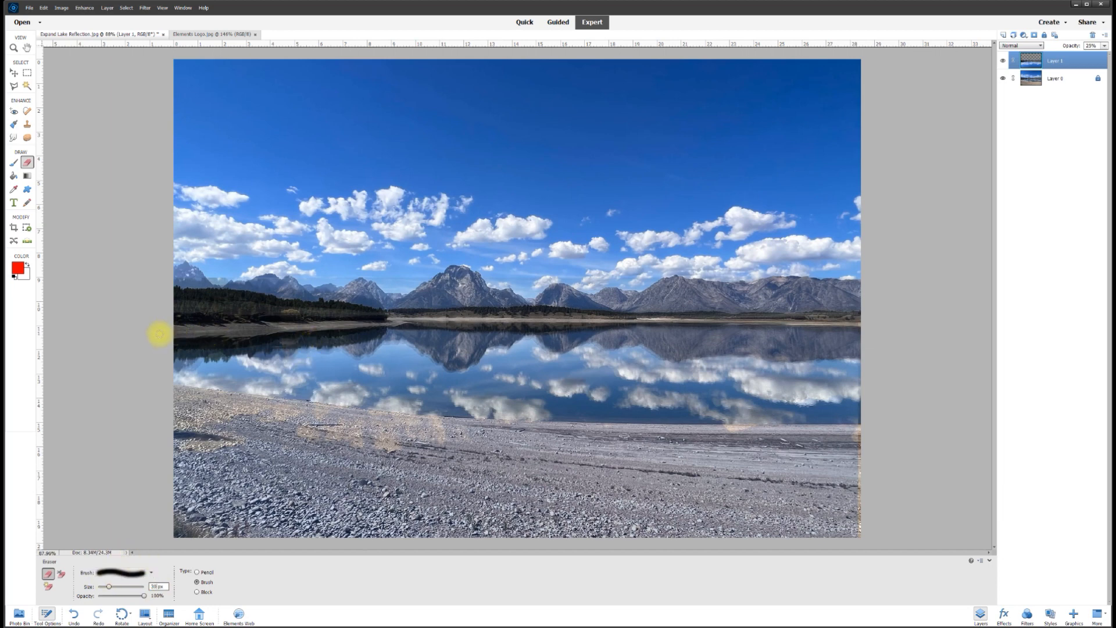
mouse_move(204, 330)
mouse_down()
mouse_move(409, 314)
mouse_move(830, 320)
mouse_up()
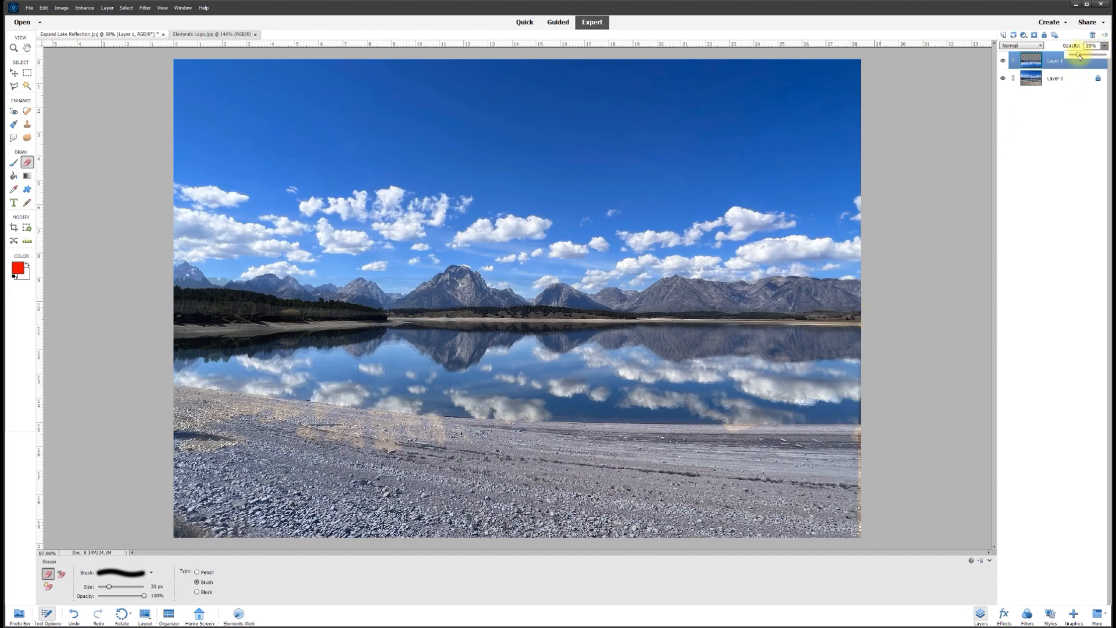
With the original photo layer temporarily hidden, outline the leftover trees and mountains above the erased strip with the Polygonal Lasso and delete them.
click(1003, 79)
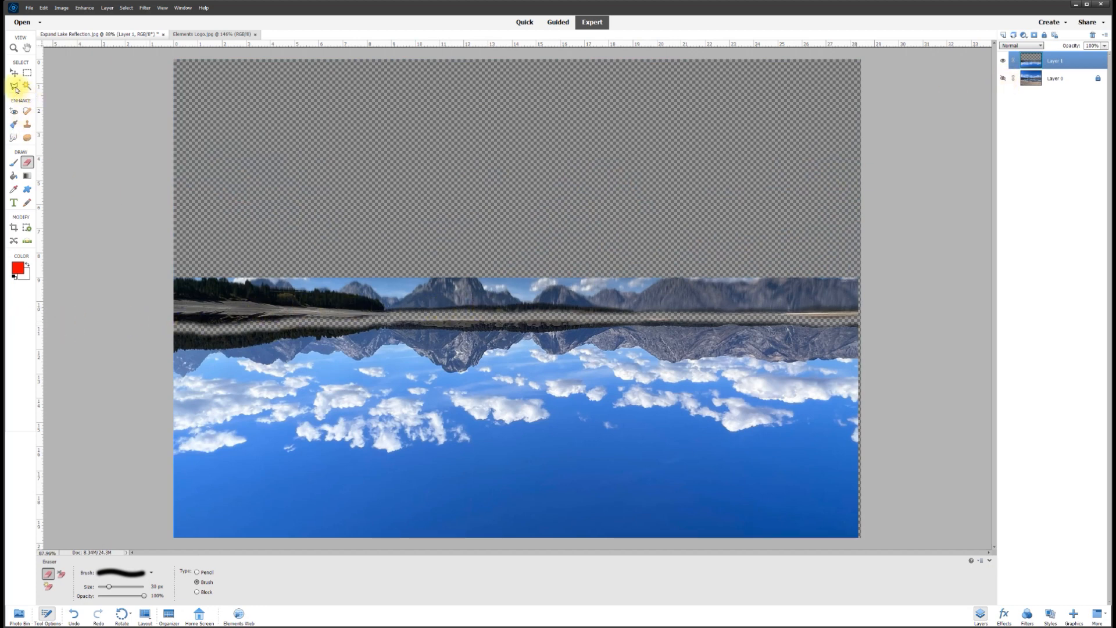
click(14, 87)
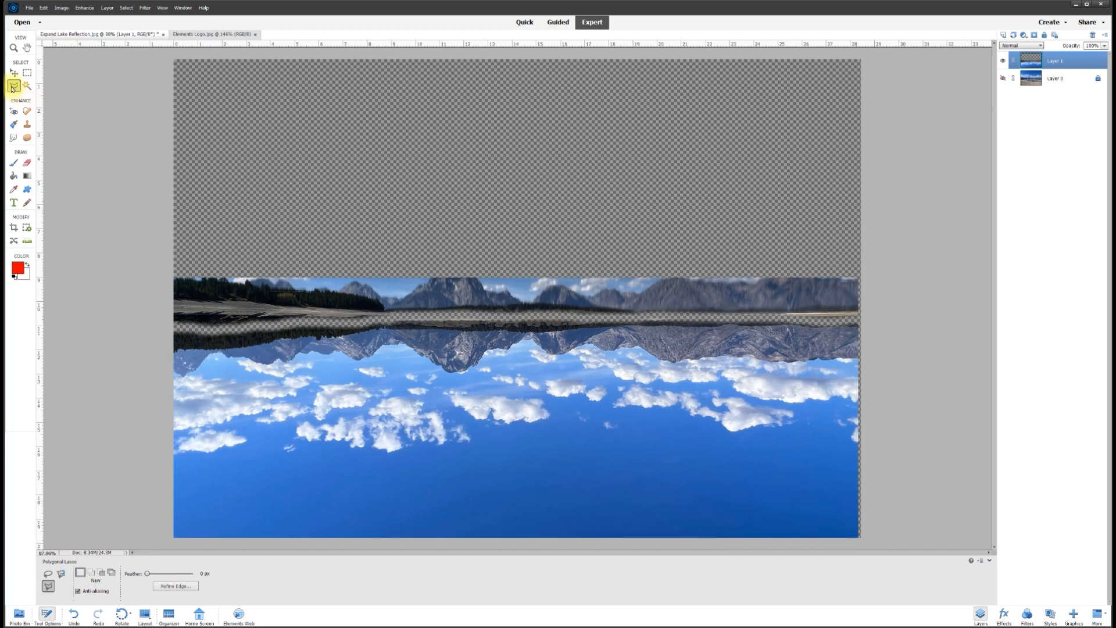
click(157, 267)
click(161, 327)
click(245, 329)
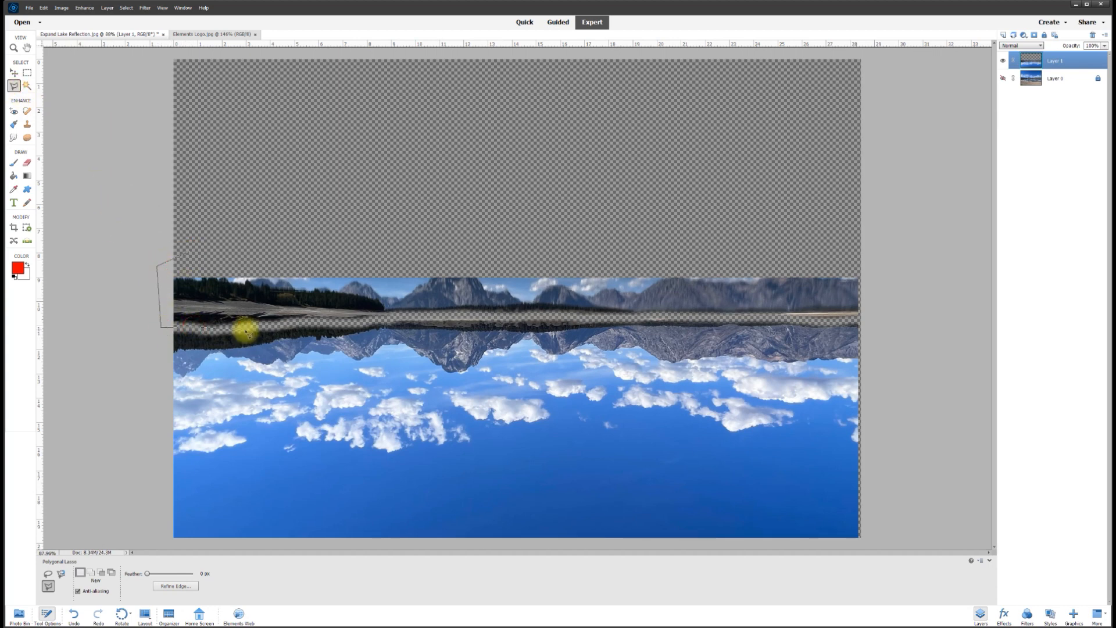
click(396, 317)
click(535, 316)
click(624, 315)
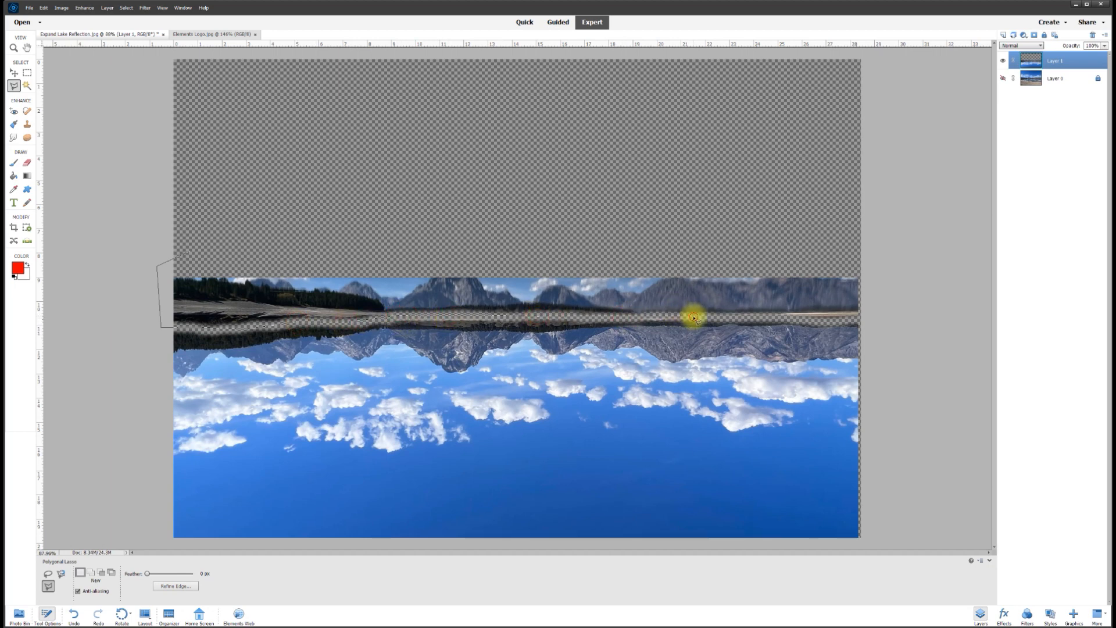
click(777, 317)
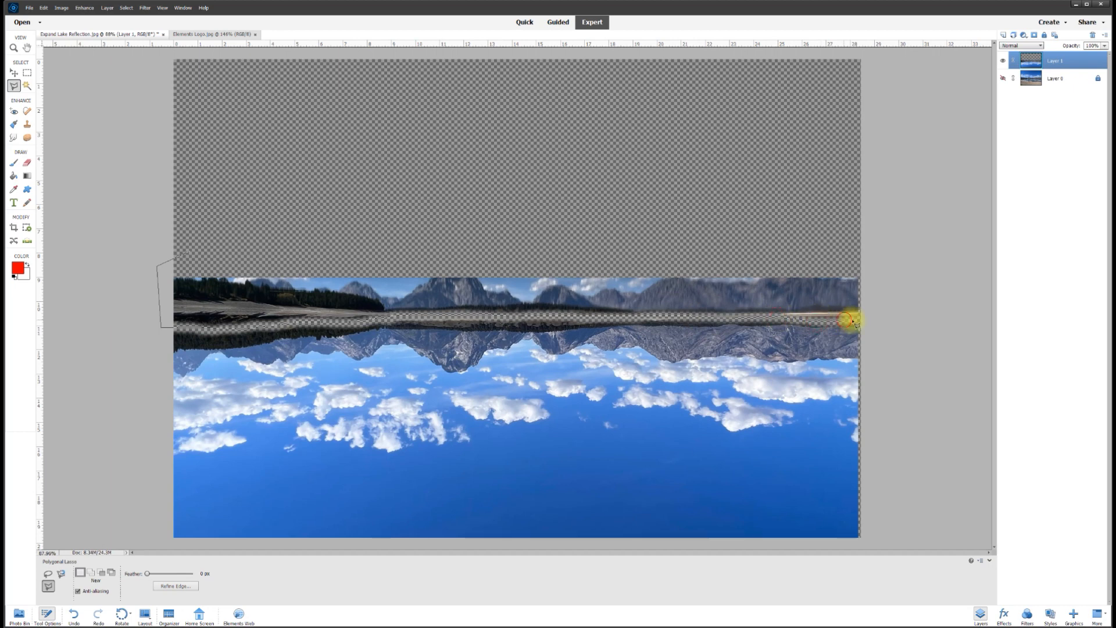
double_click(879, 262)
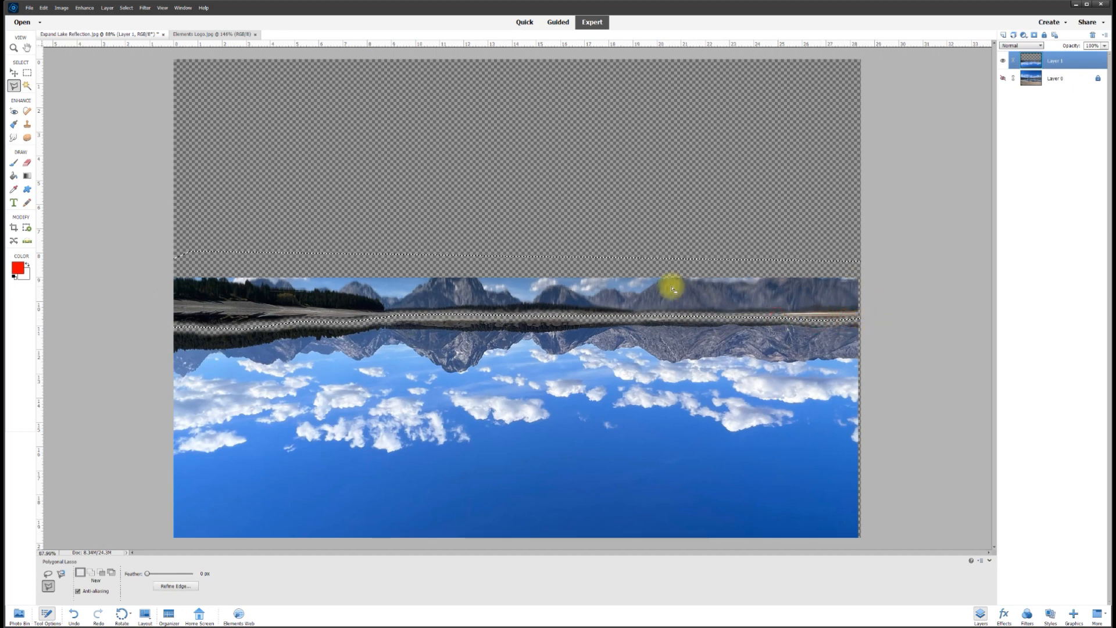
key(Delete)
key(ctrl+d)
click(1004, 80)
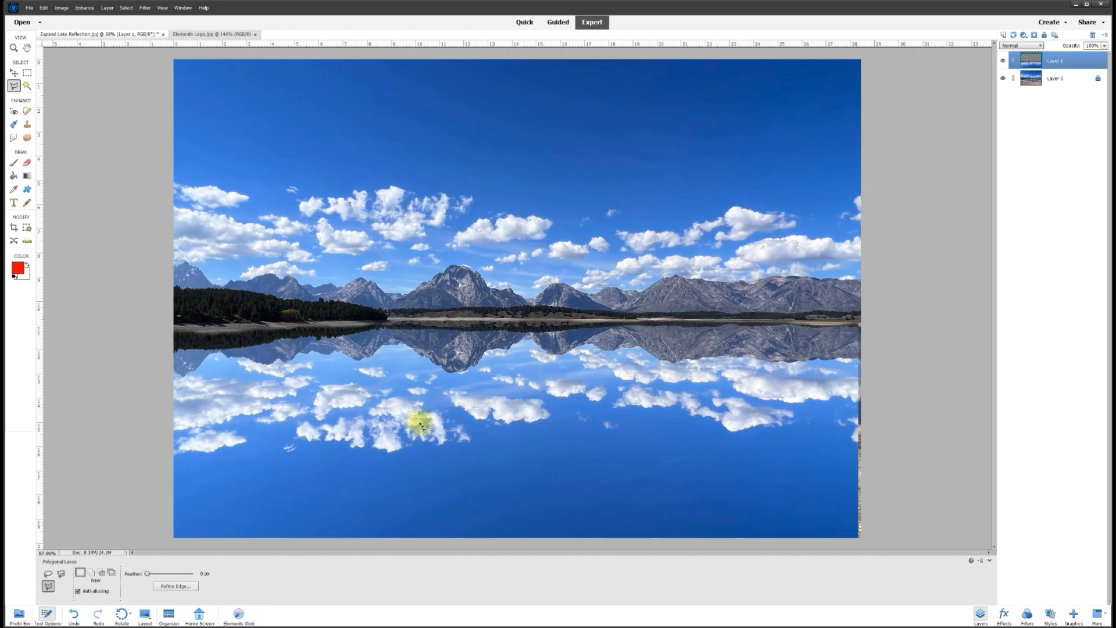
Hide the flipped layer temporarily and examine the original lake reflection's color and brightness up close.
click(18, 74)
click(1003, 62)
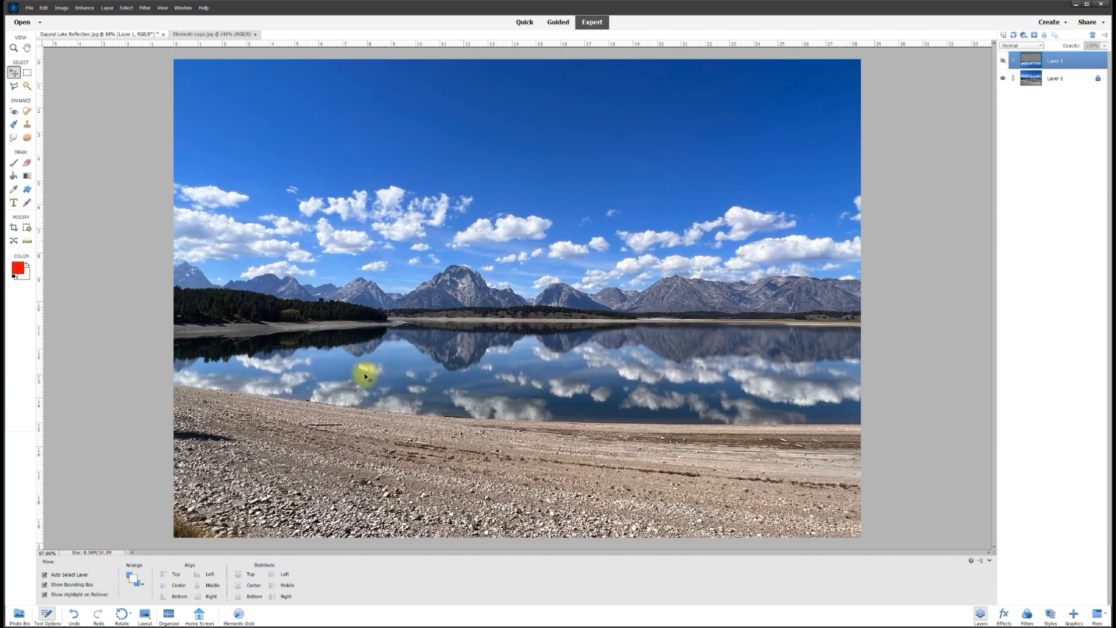
scroll(526, 409, up, 1)
scroll(527, 409, up, 7)
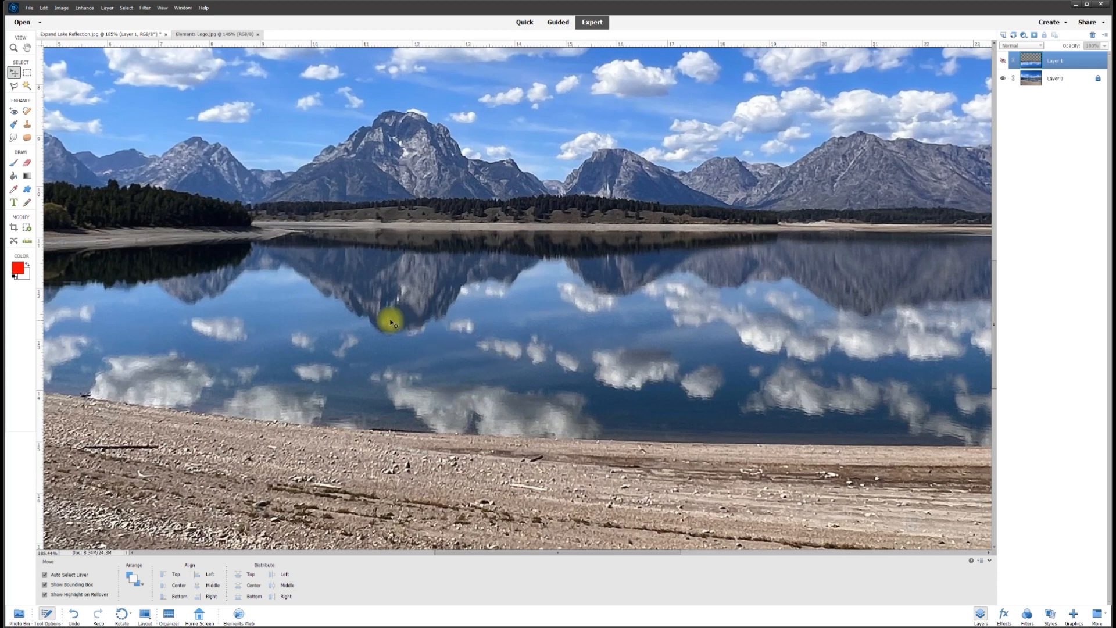
scroll(666, 399, down, 3)
scroll(666, 401, down, 2)
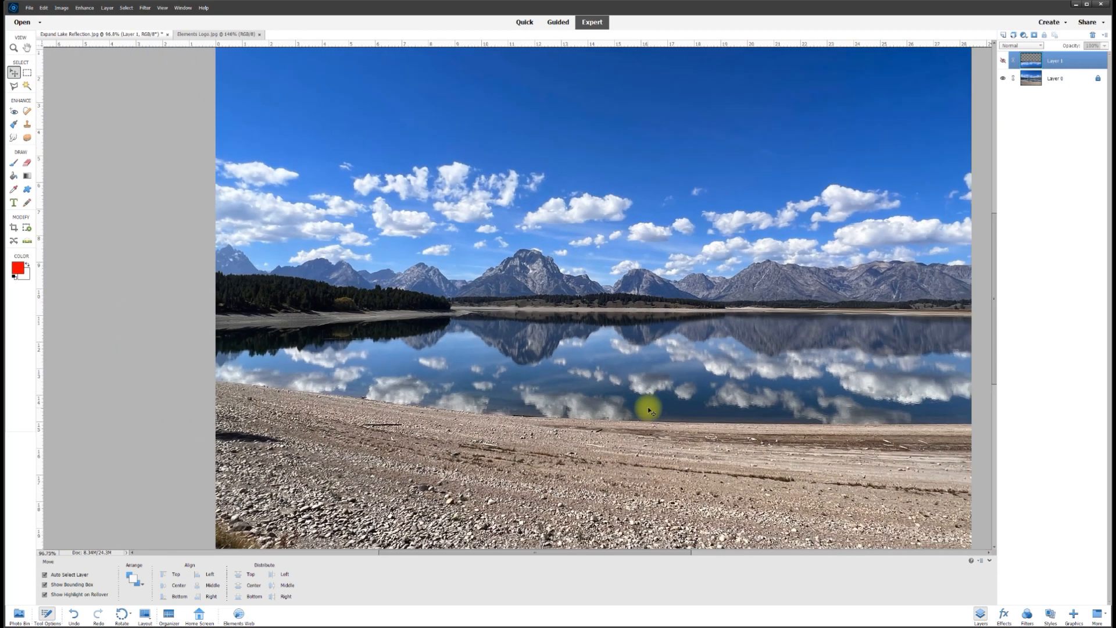
click(1004, 61)
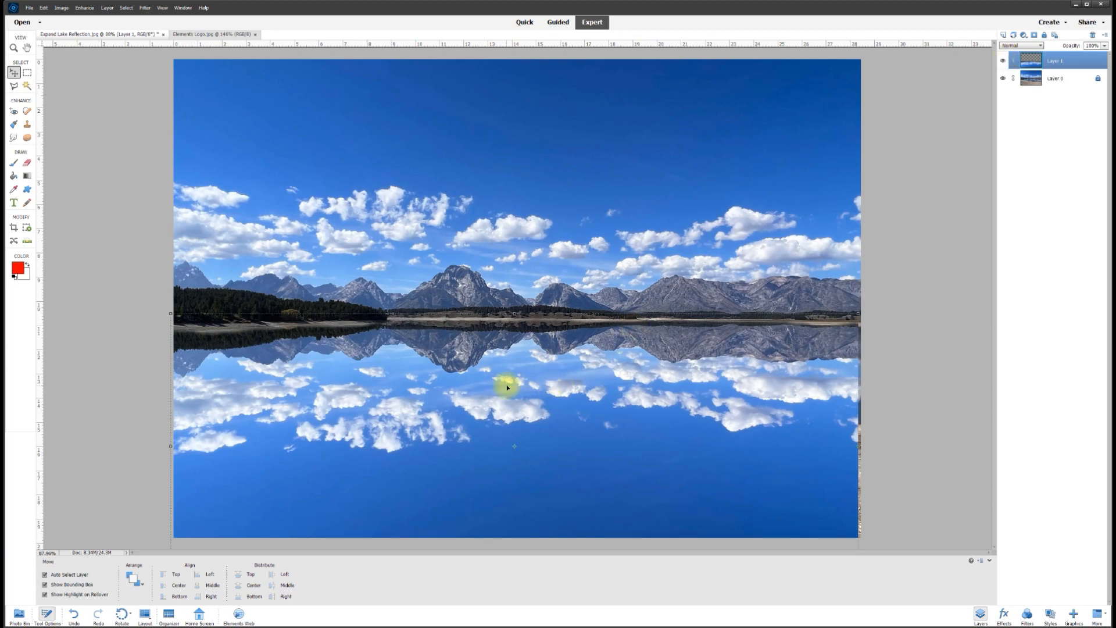
Set the flipped layer's saturation to -21 and lightness to -13 with Hue/Saturation, comparing it with and without the preview.
click(84, 8)
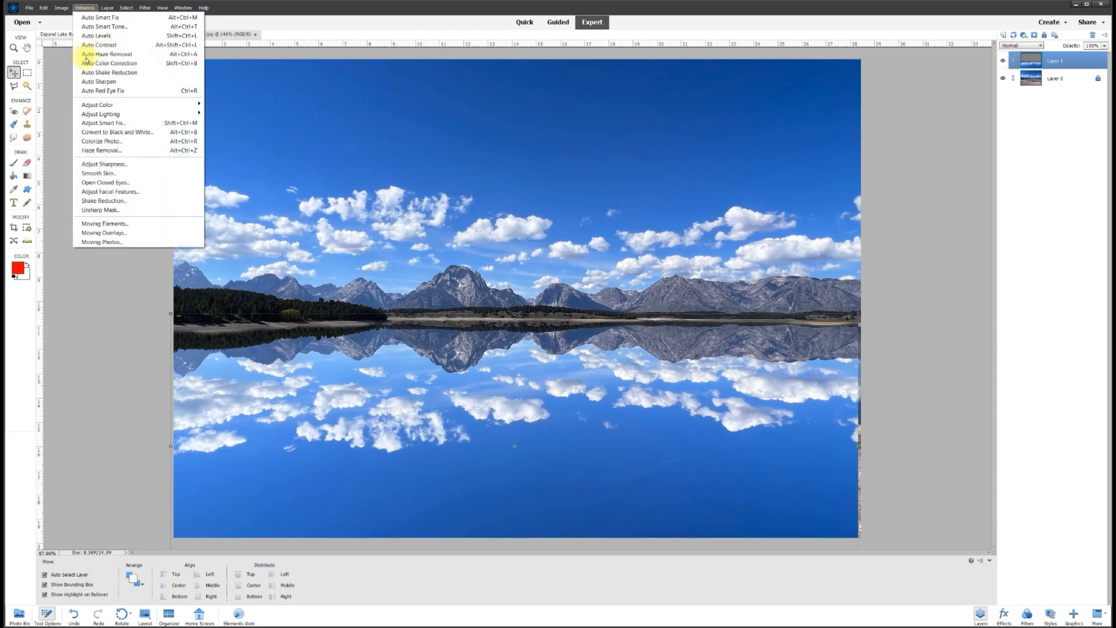
mouse_move(160, 105)
click(226, 116)
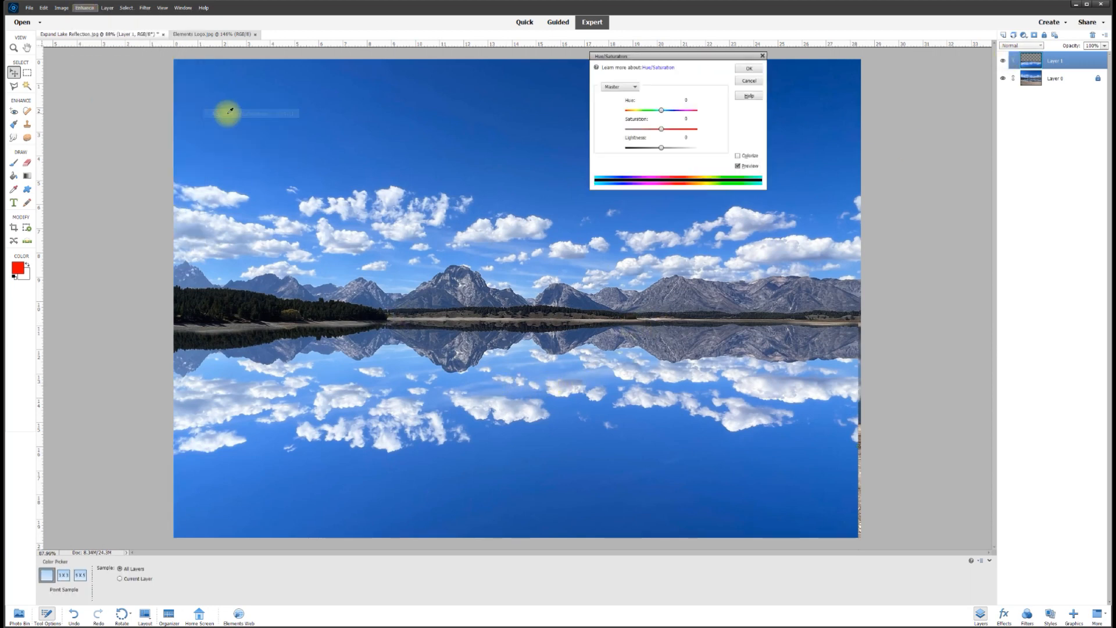
mouse_move(663, 129)
mouse_down()
mouse_move(614, 135)
mouse_move(703, 132)
mouse_move(661, 135)
mouse_up()
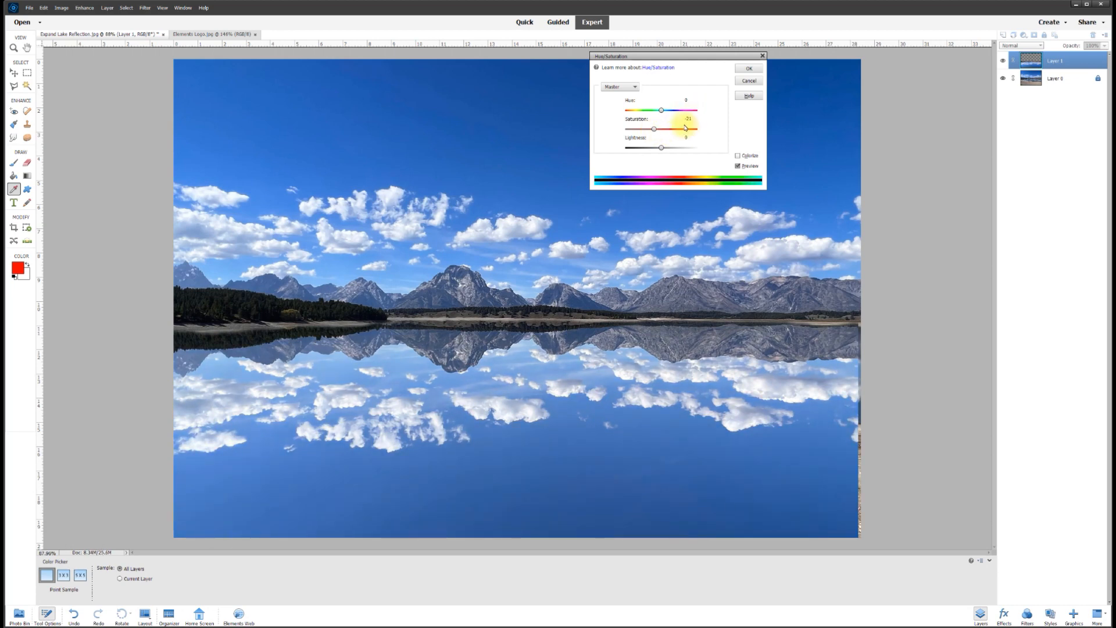
mouse_move(663, 150)
mouse_down()
mouse_move(680, 150)
mouse_move(648, 150)
mouse_move(658, 148)
mouse_up()
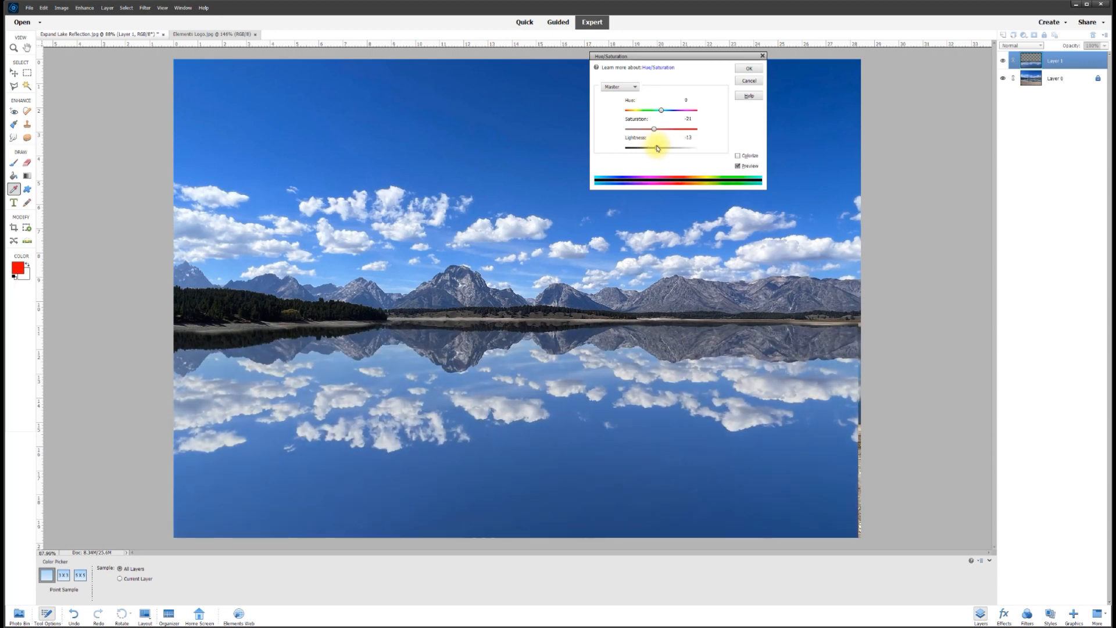
click(690, 138)
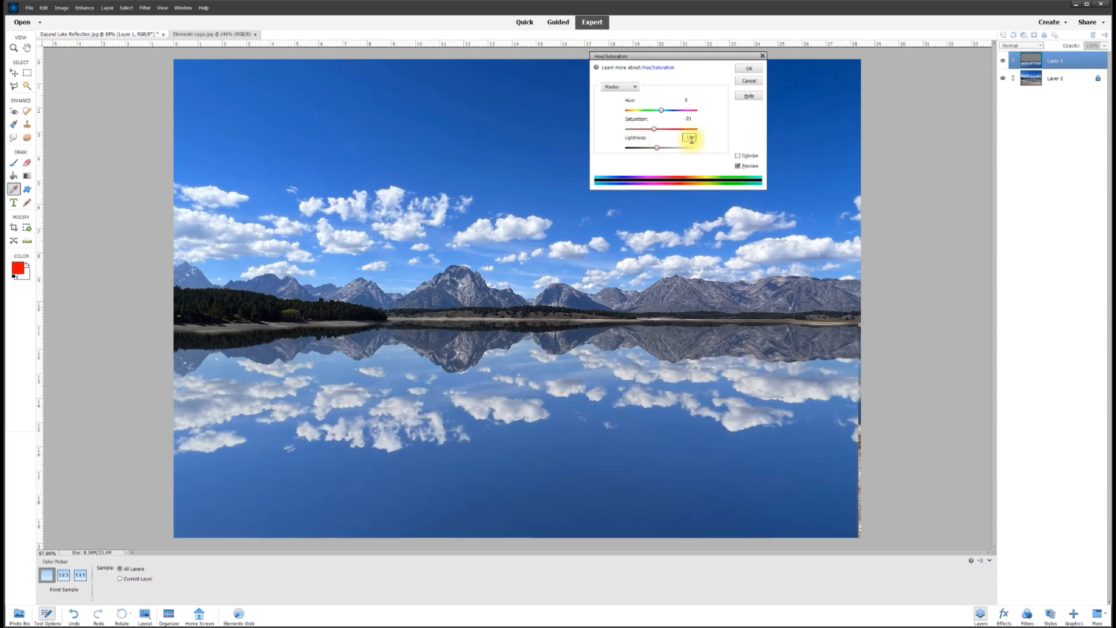
click(738, 166)
click(738, 166)
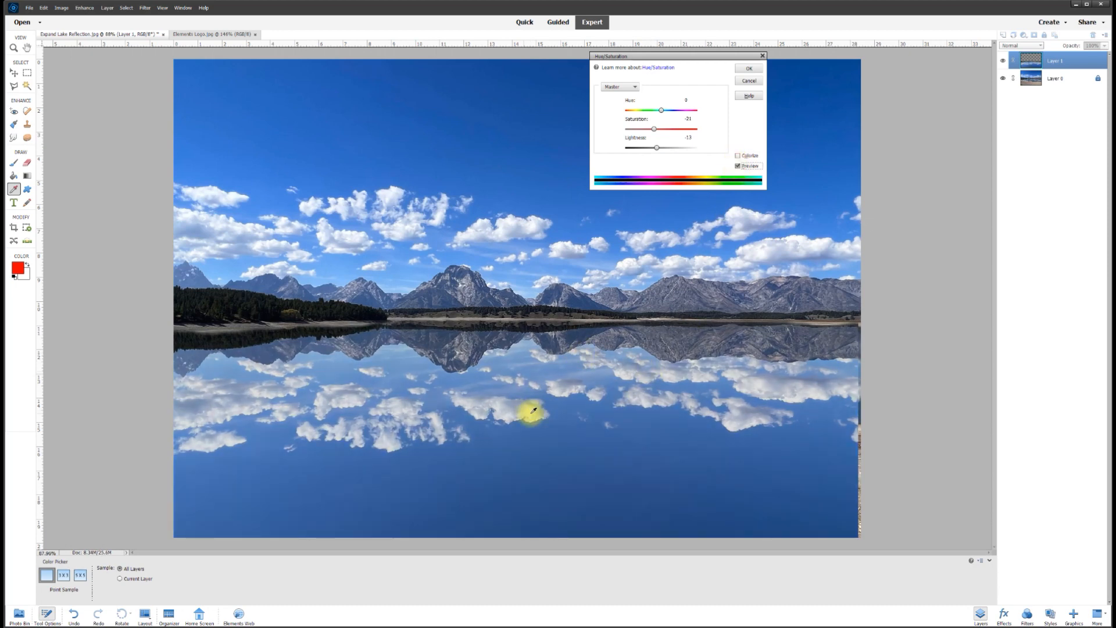
click(738, 167)
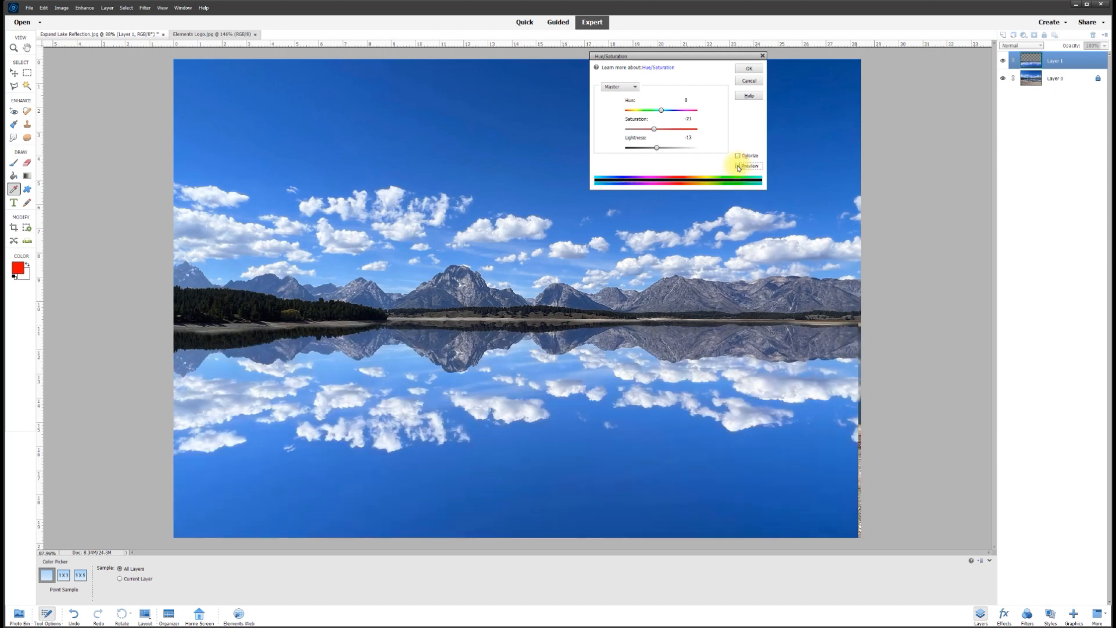
click(738, 167)
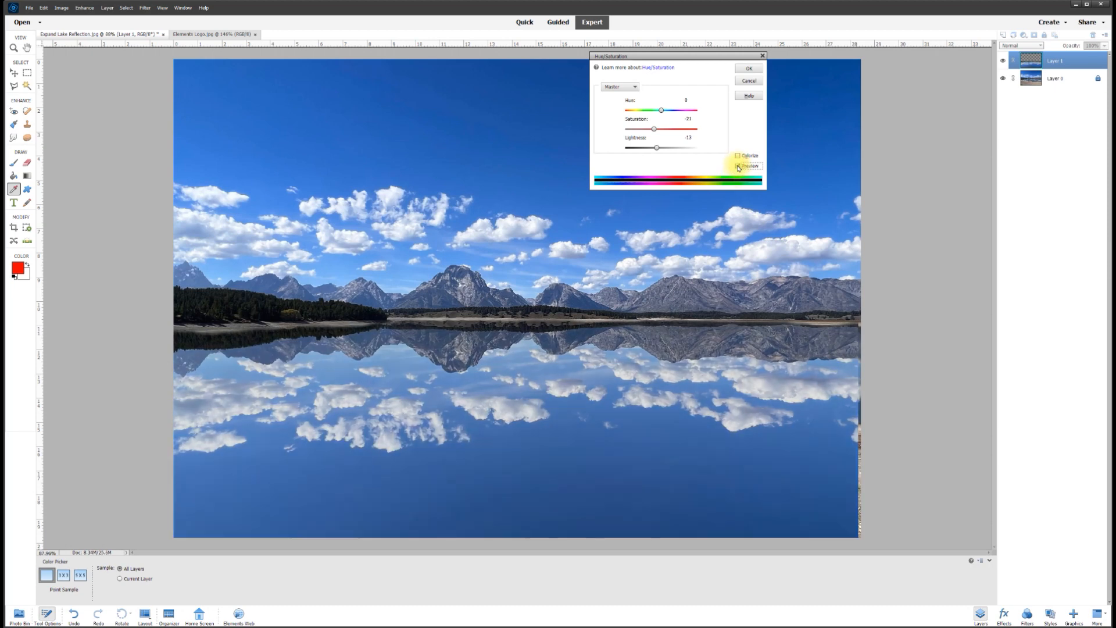
click(753, 69)
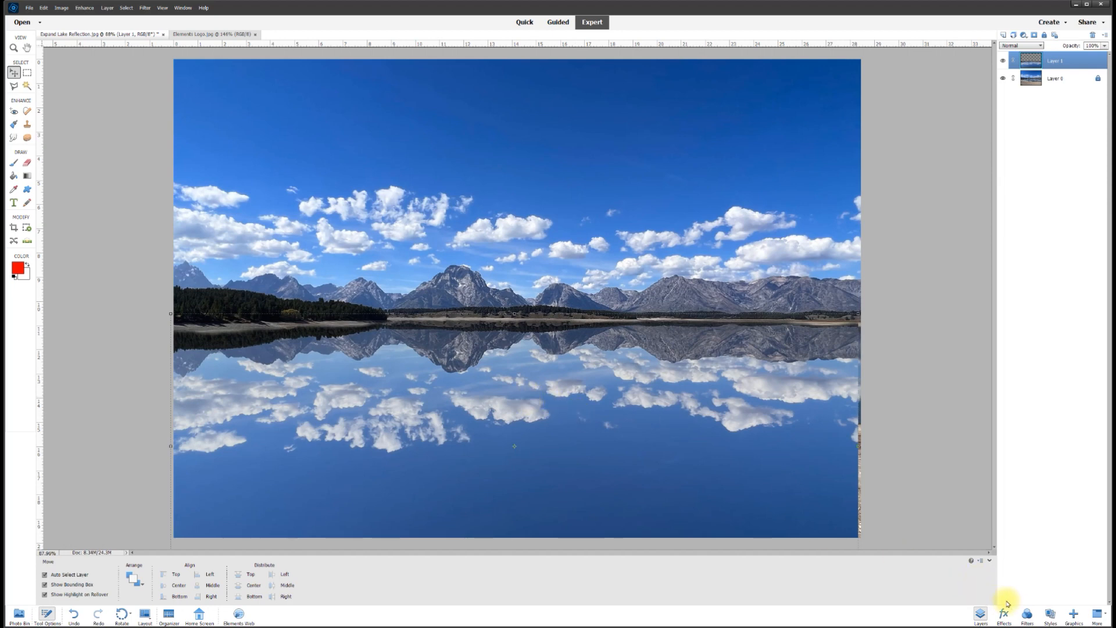
Apply the Ripple distort filter to the flipped layer with an amount of 54 and size Medium.
click(1027, 617)
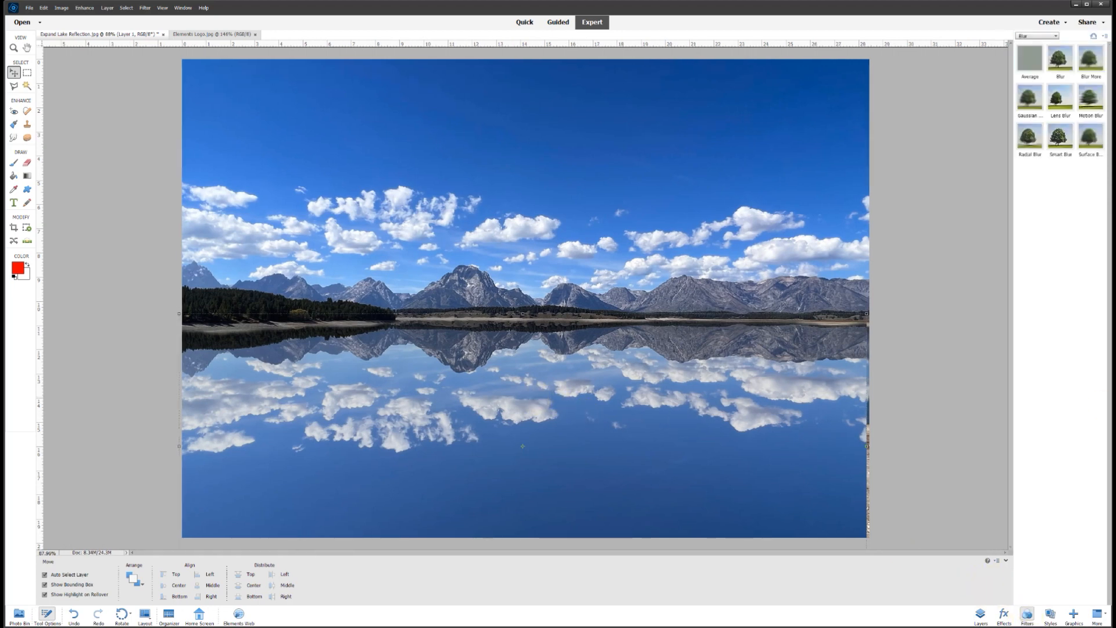
click(1040, 36)
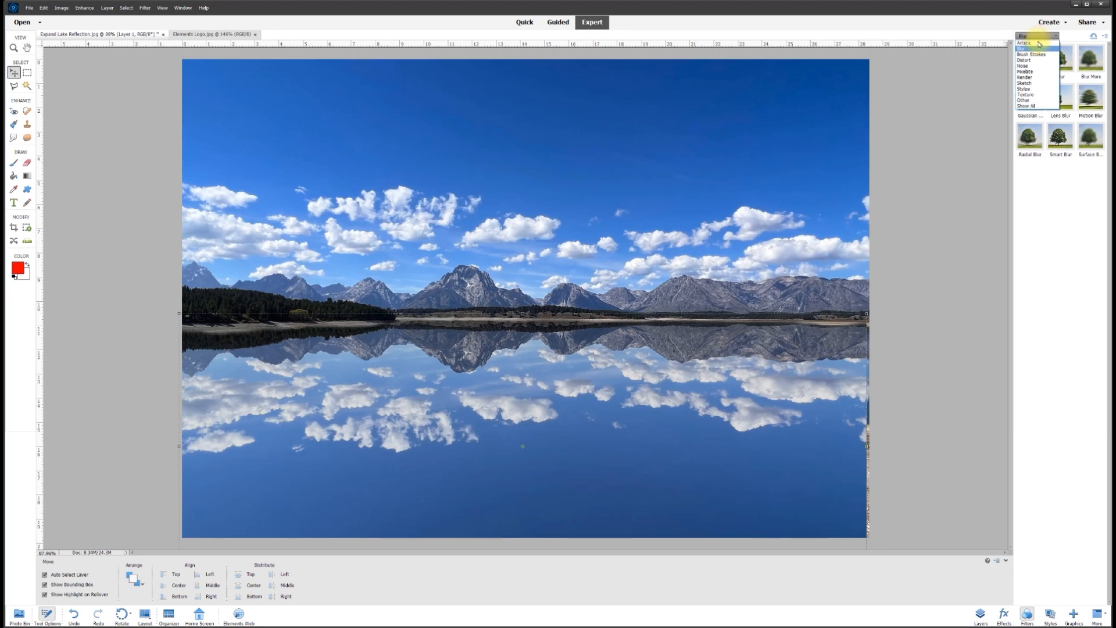
click(1038, 60)
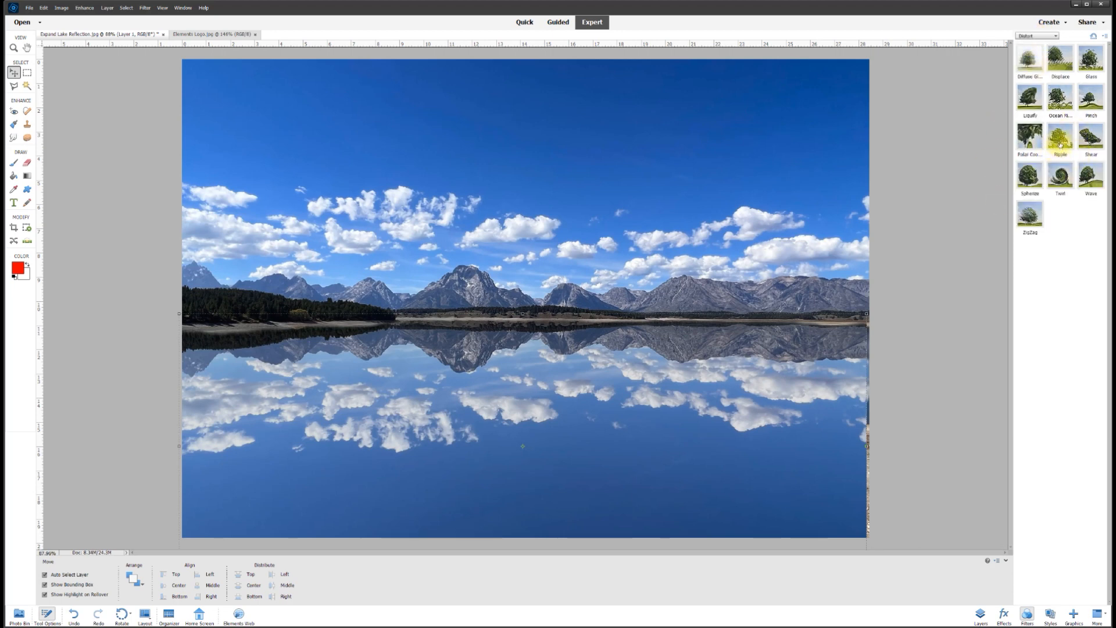
click(1061, 142)
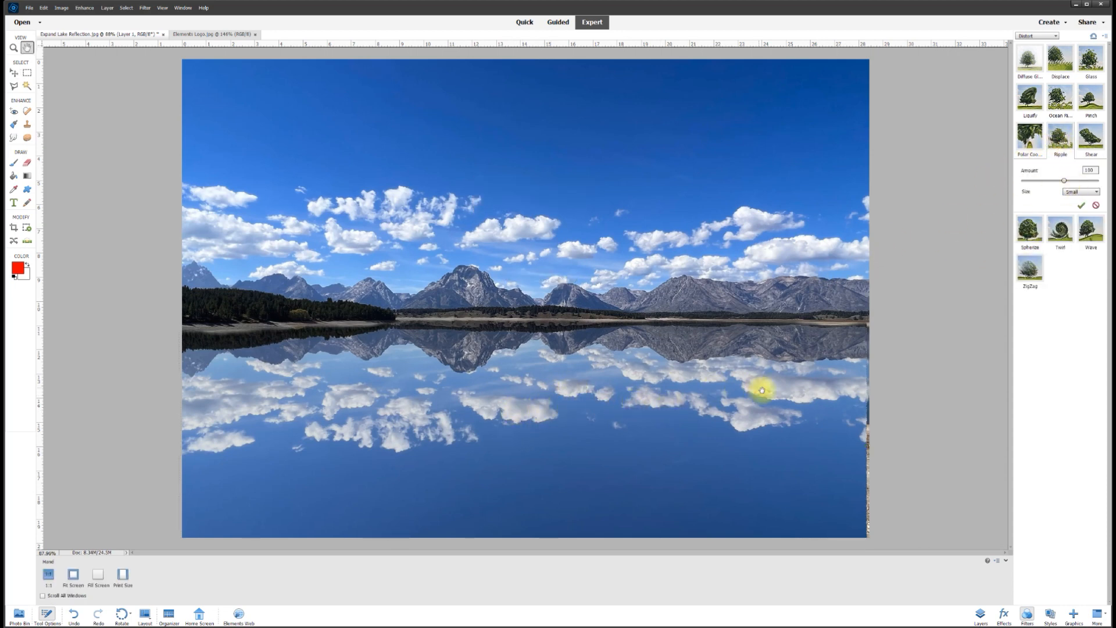
click(1071, 192)
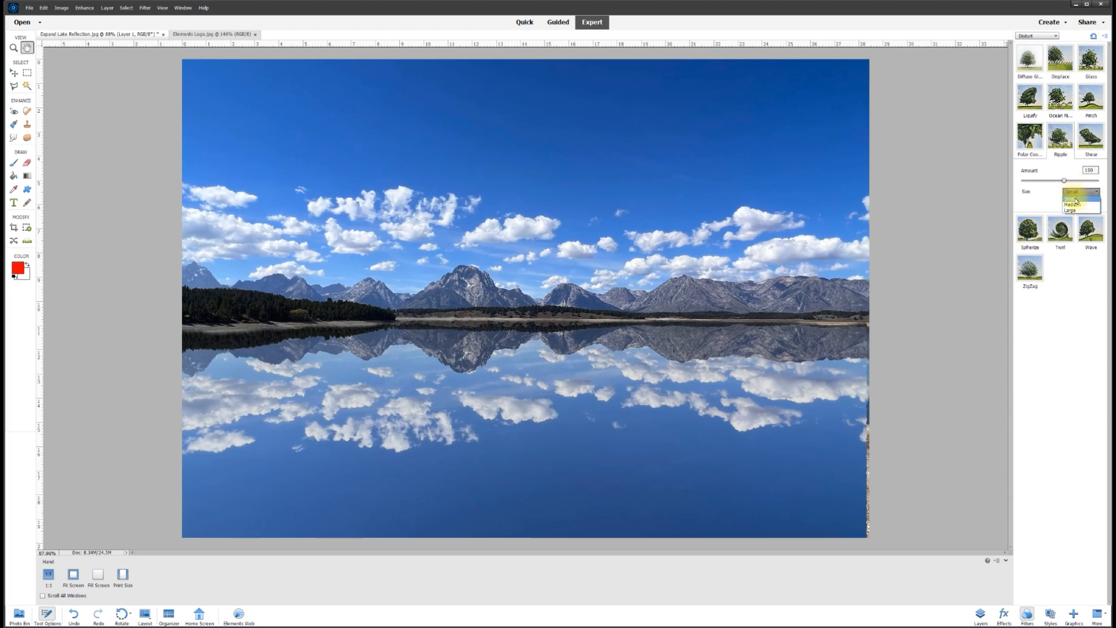
click(1074, 210)
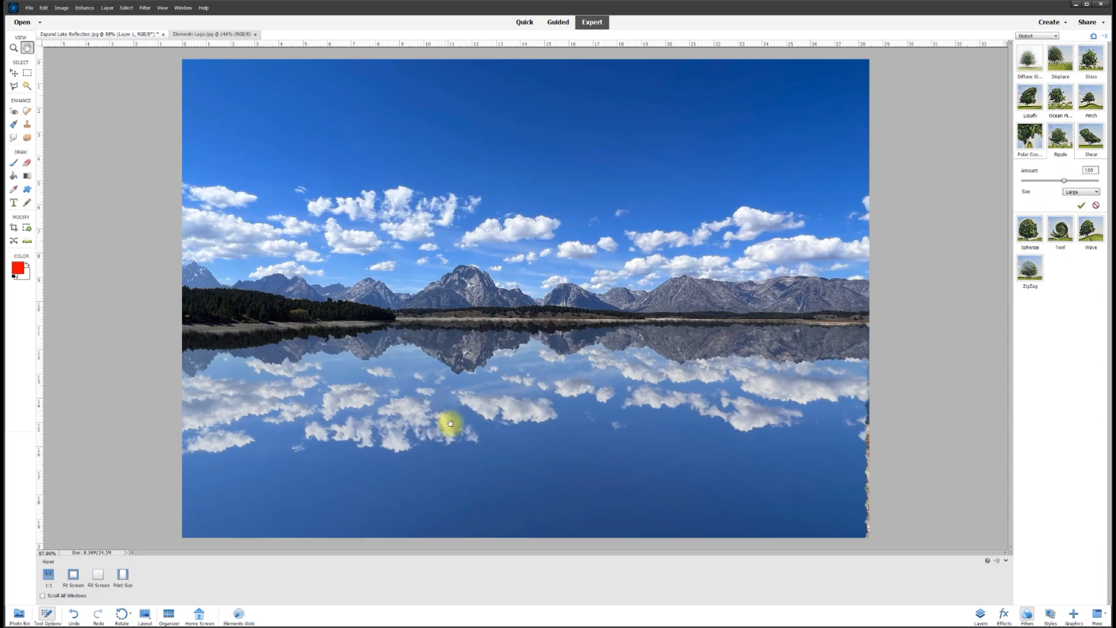
drag(1064, 181, 1060, 181)
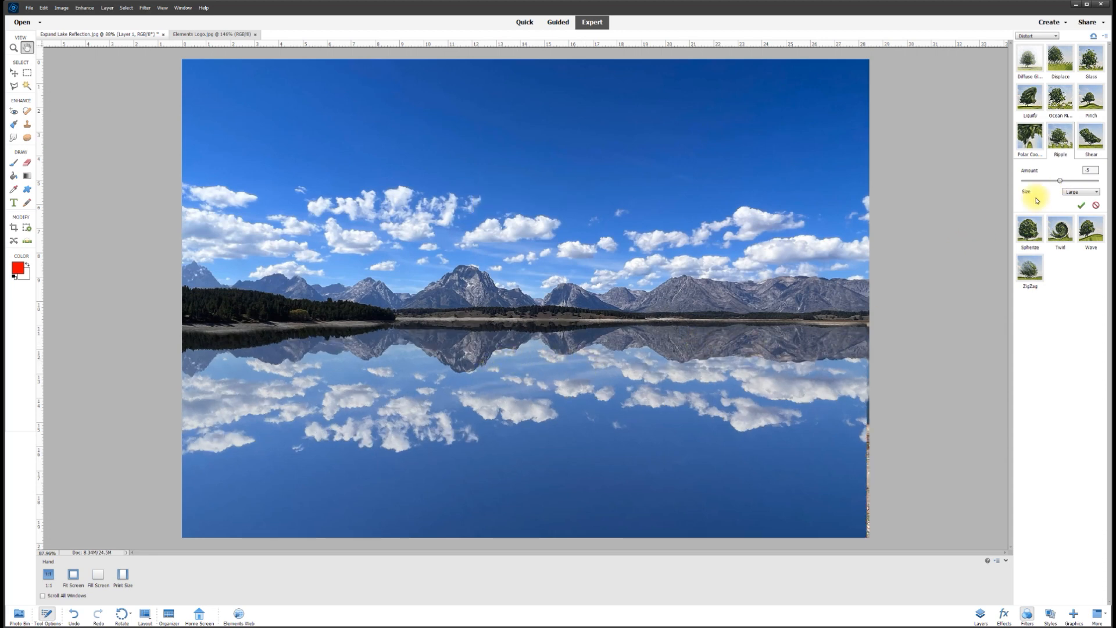
click(1075, 192)
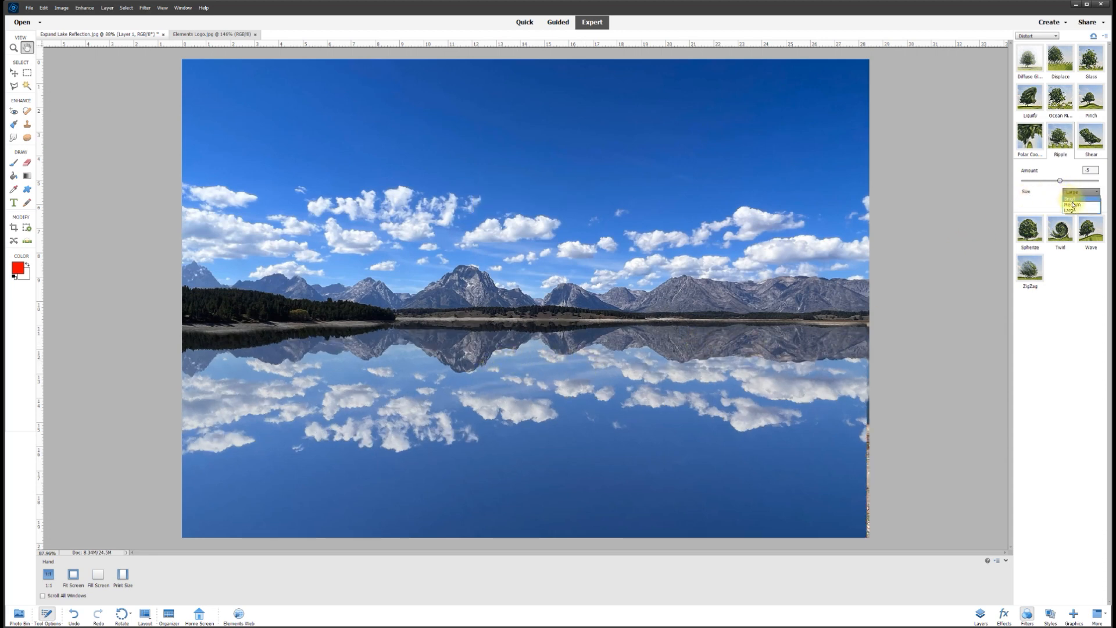
click(1073, 205)
drag(1072, 182, 1075, 180)
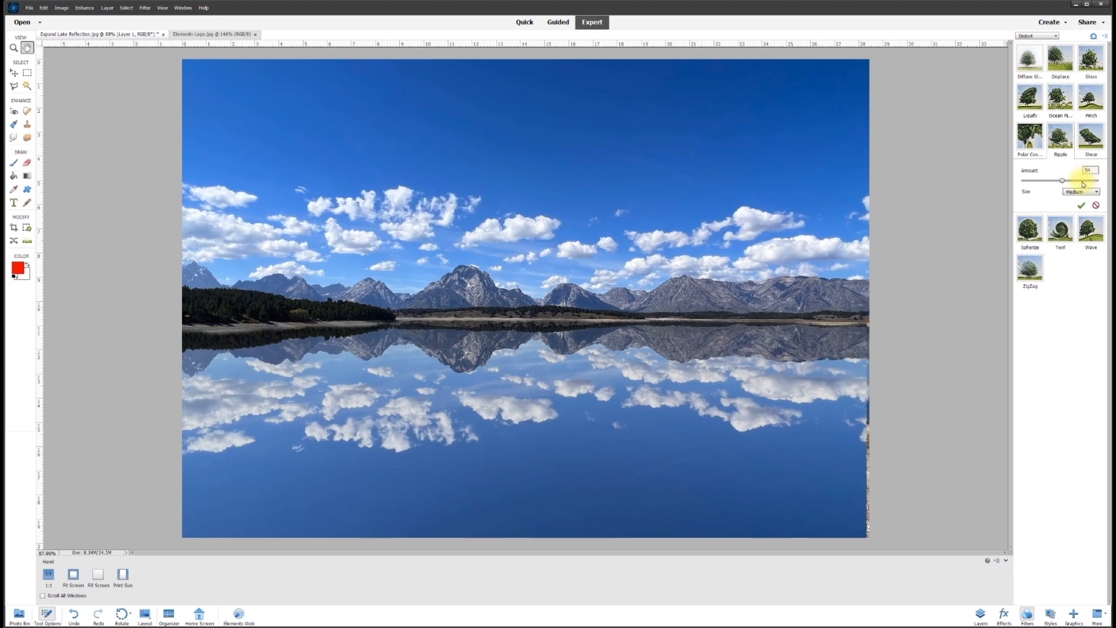
click(1082, 207)
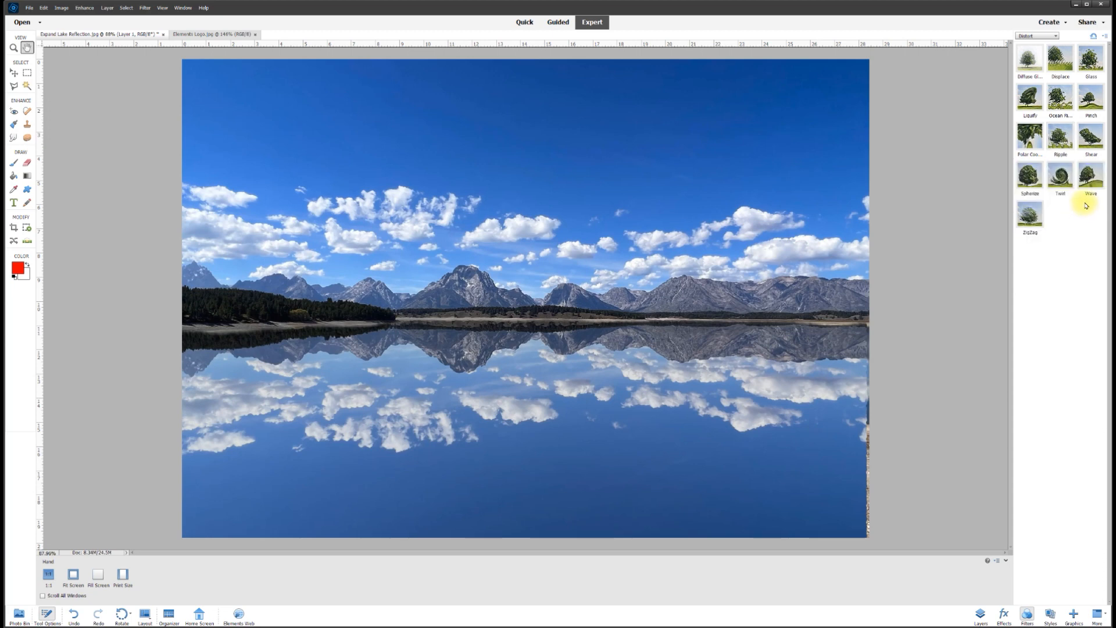
Compare the rippled layer with the original reflection, and soften it with a Gaussian Blur of 1.7 pixels.
click(982, 615)
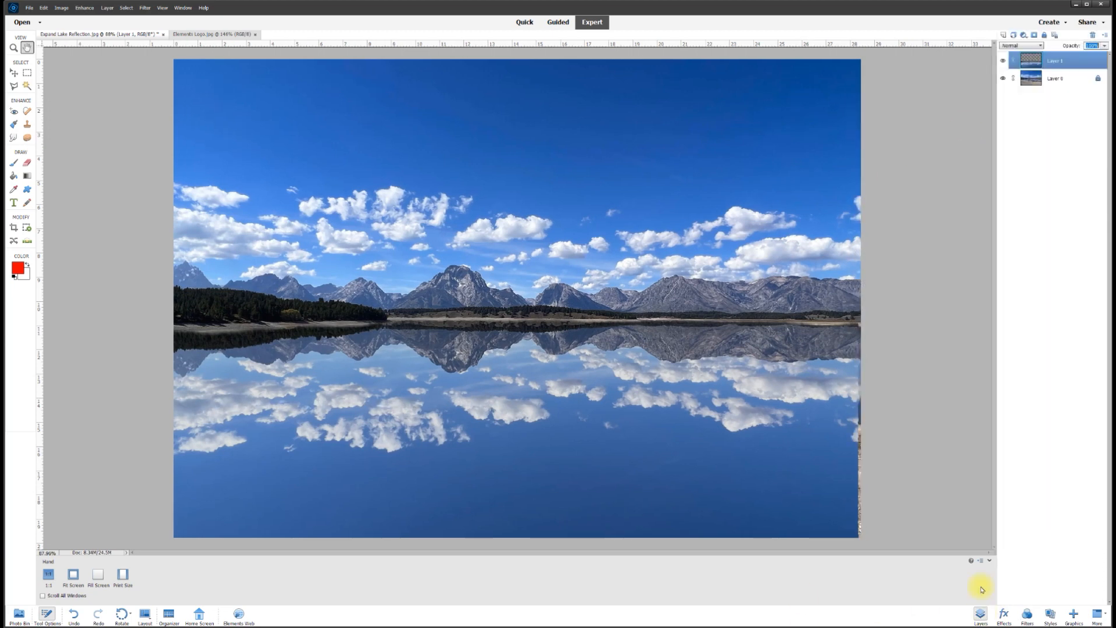
click(1004, 61)
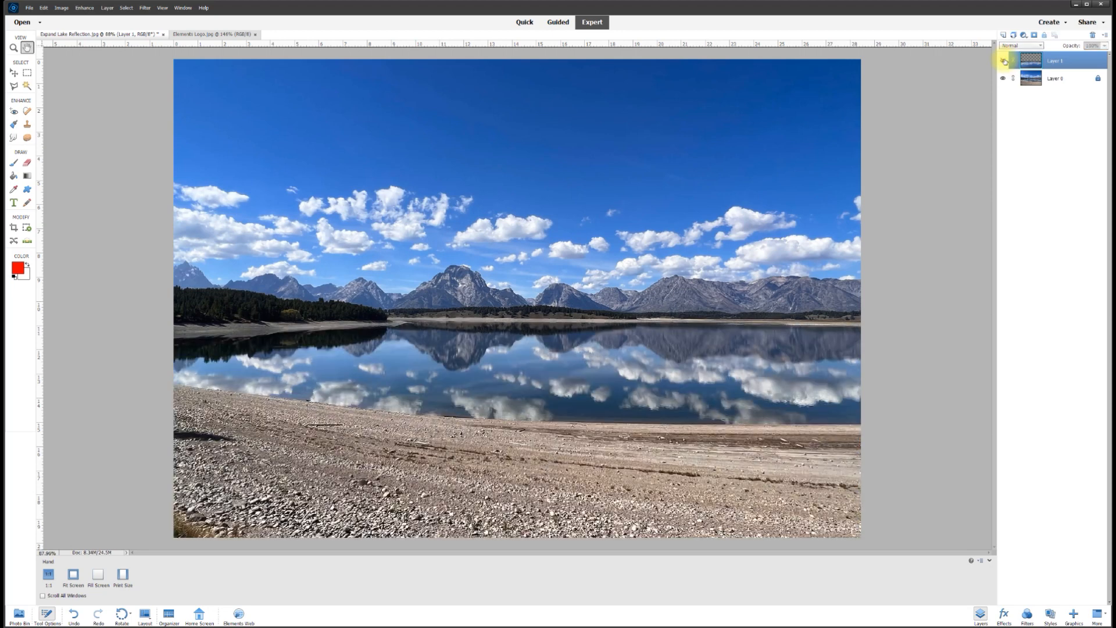
click(1004, 61)
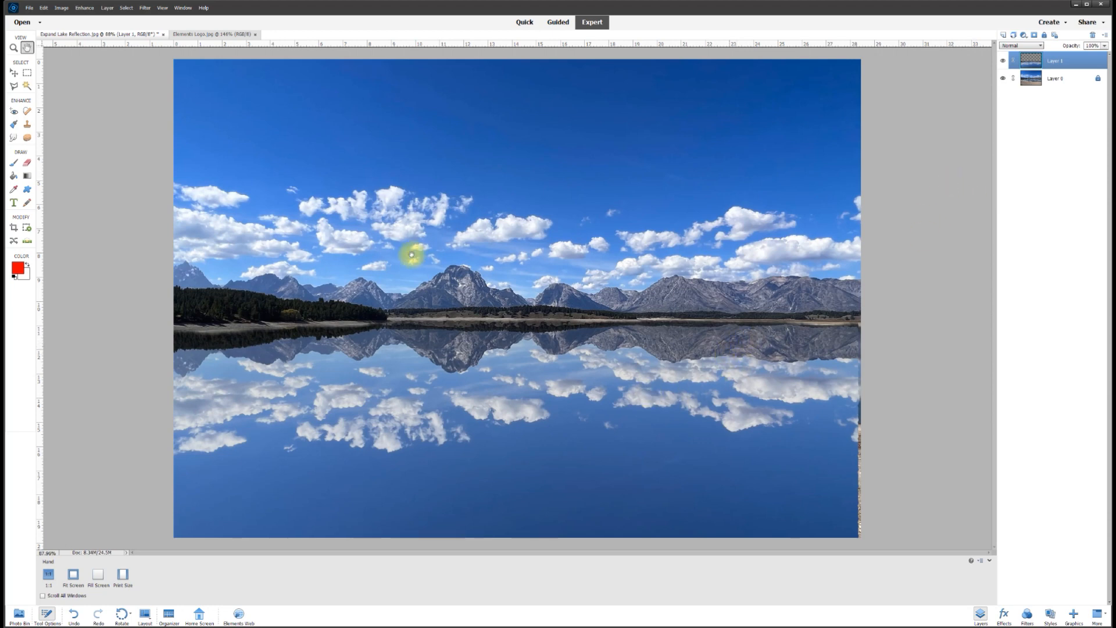
click(85, 8)
mouse_move(147, 9)
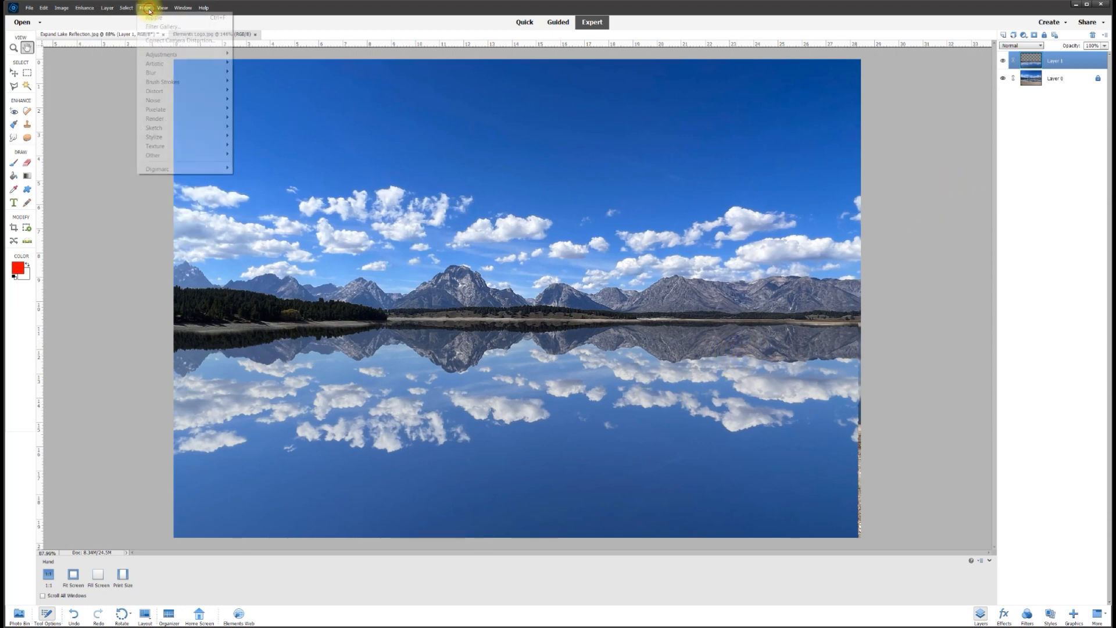
mouse_move(150, 72)
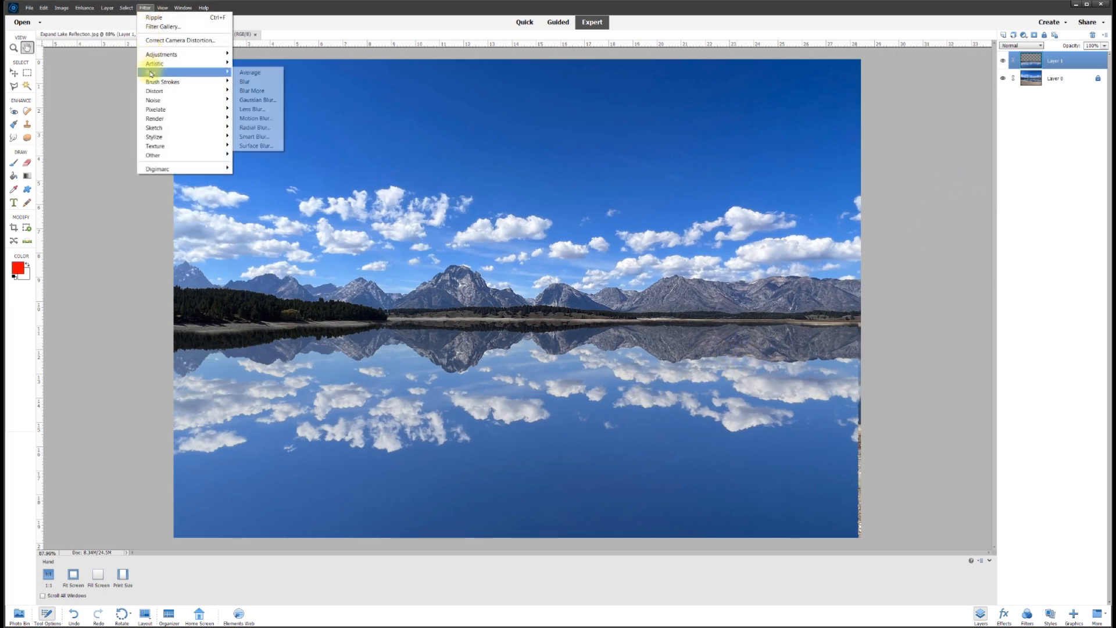
click(254, 99)
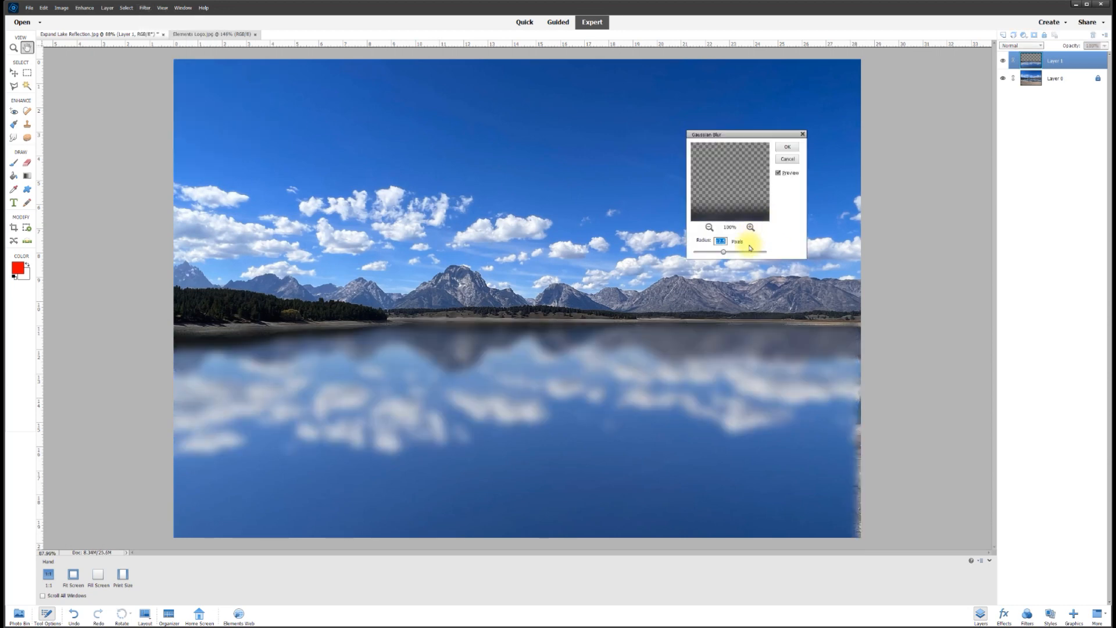
drag(720, 254, 698, 254)
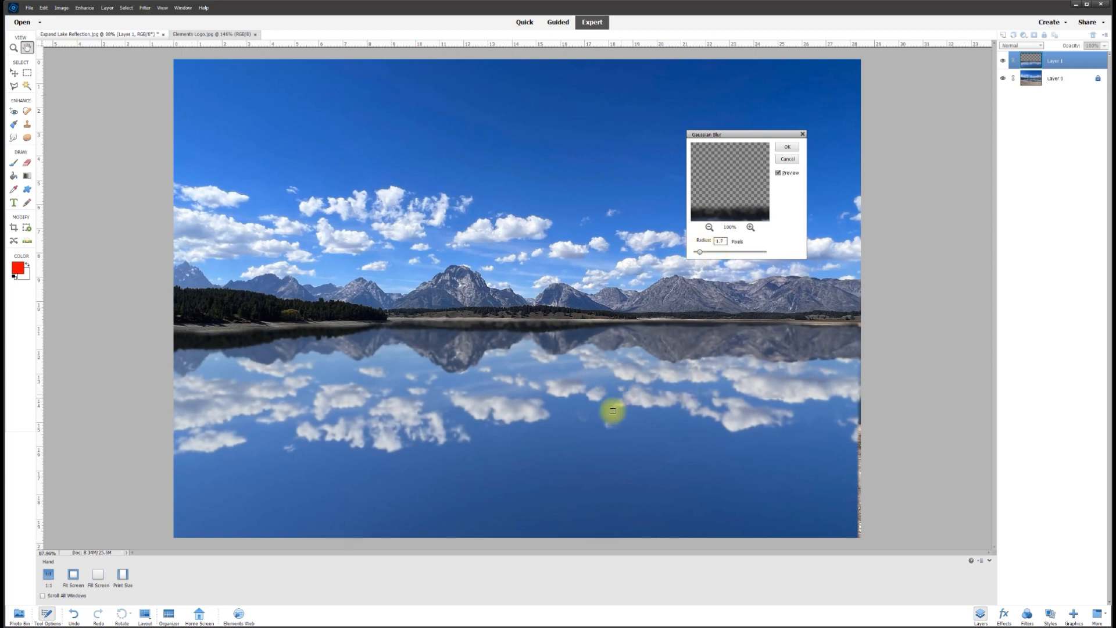
click(792, 147)
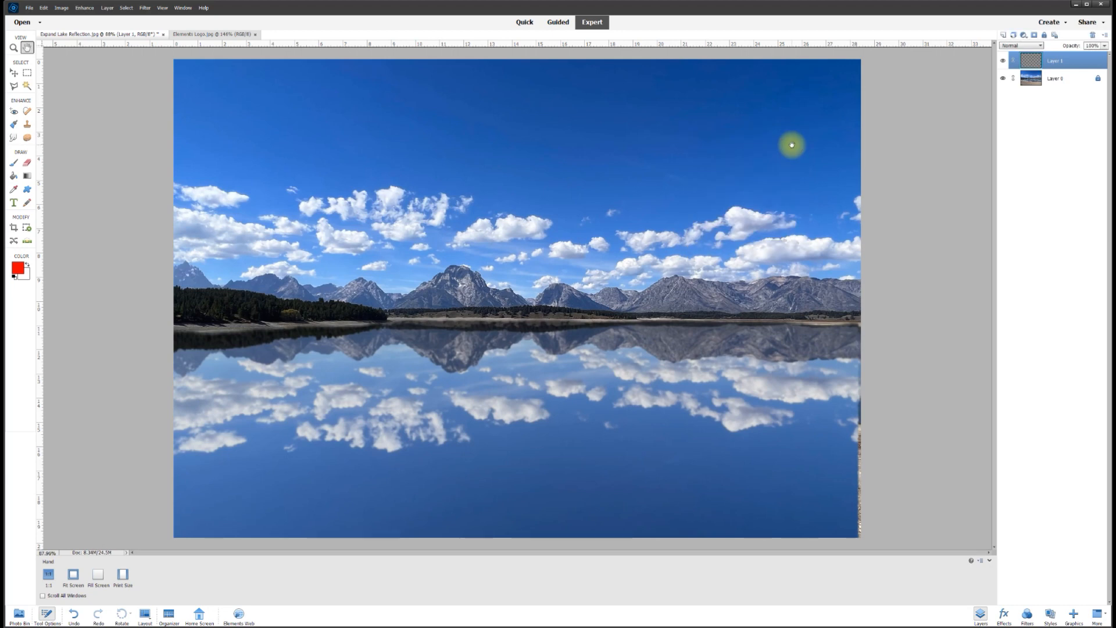
Compare the photo with the flipped layer hidden and shown, and set that layer's opacity to 50%.
click(15, 73)
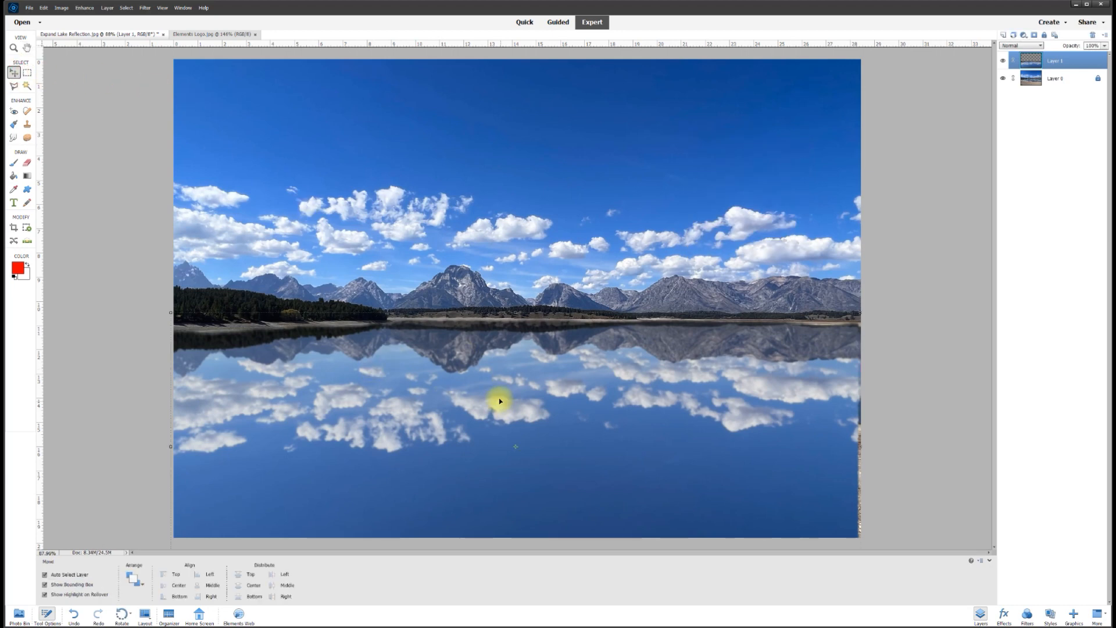
click(878, 394)
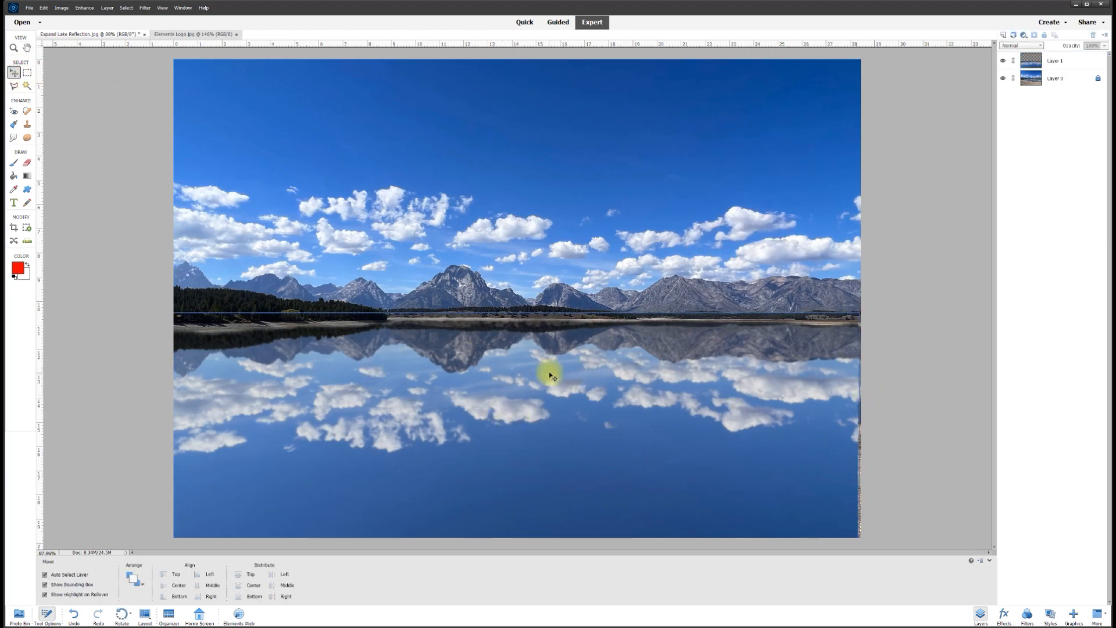
click(1005, 61)
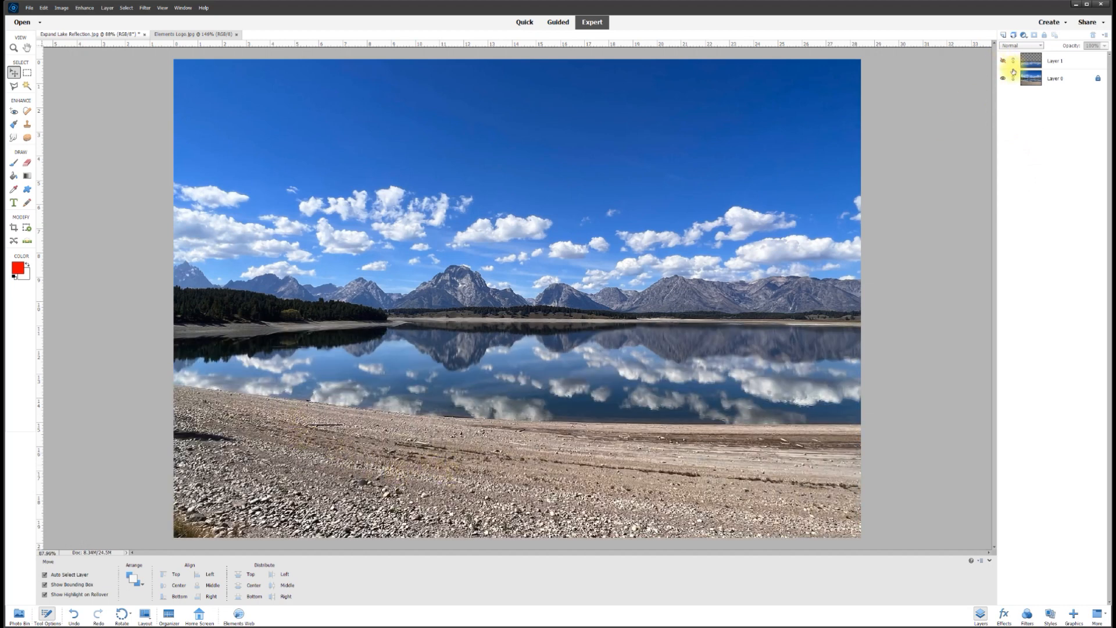
click(1002, 62)
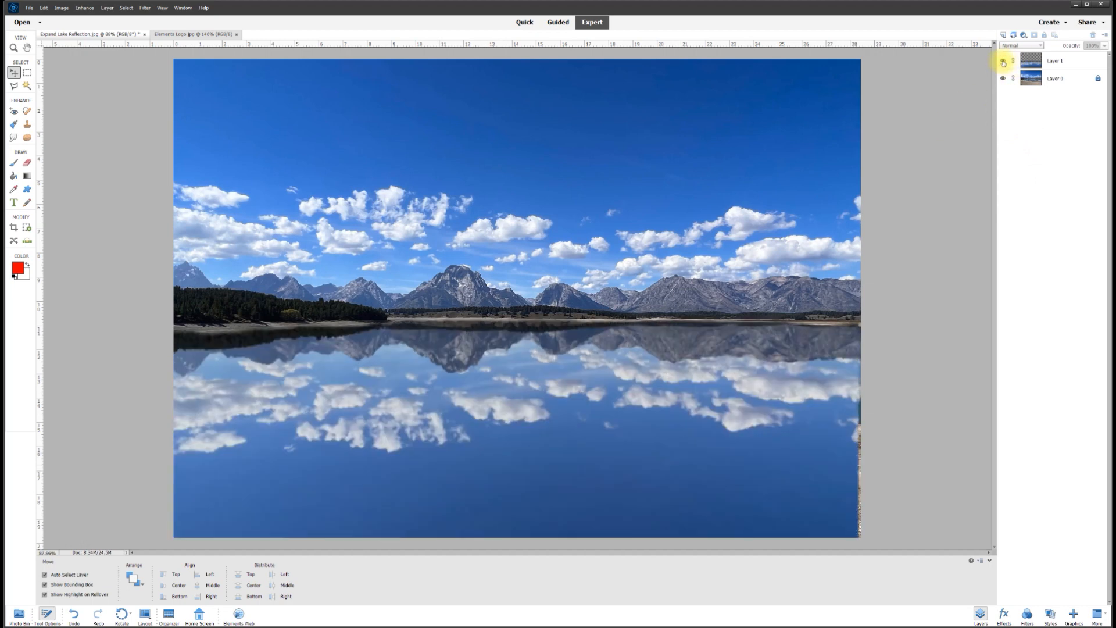
click(1057, 62)
click(1086, 45)
text(50)
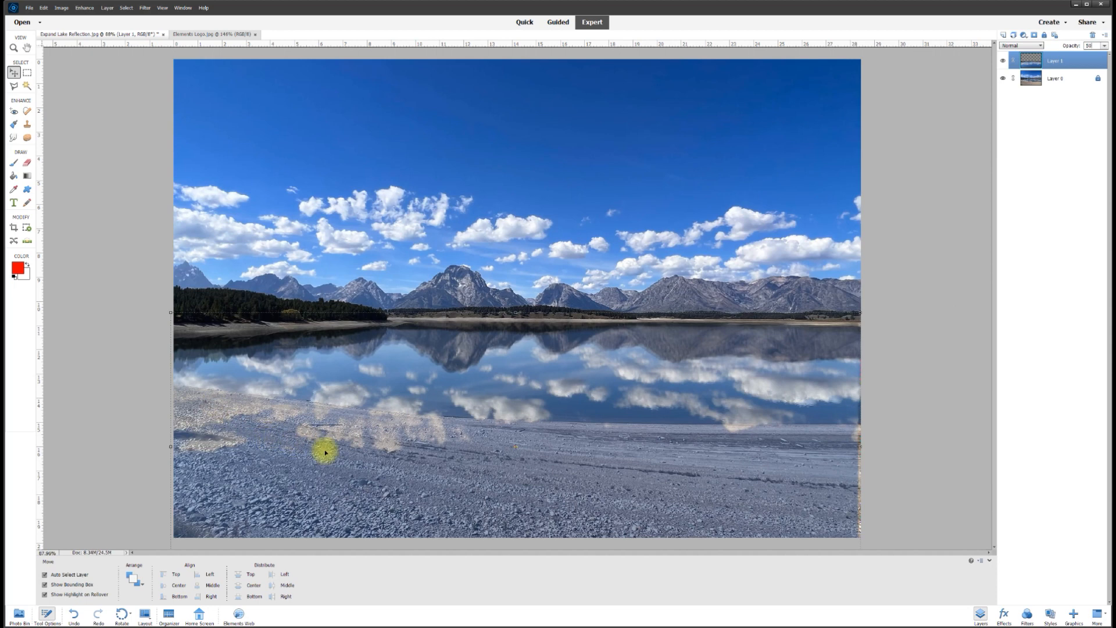
Erase a curved strip of the flipped layer across the pebble beach, from the photo's left edge down to its bottom edge.
click(27, 165)
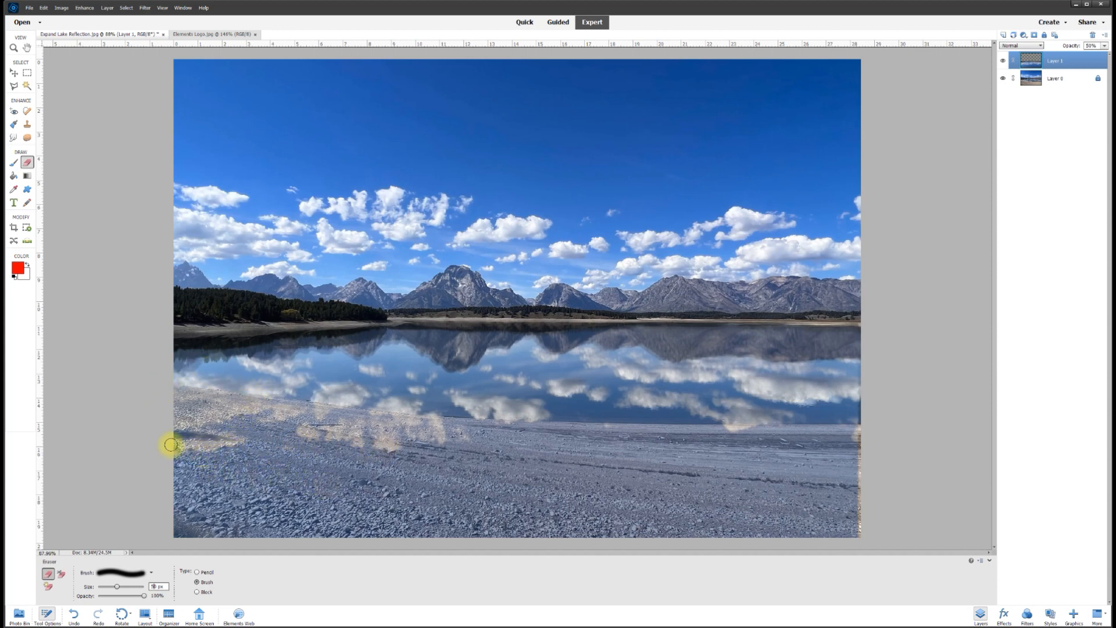
mouse_move(170, 437)
mouse_down()
mouse_move(308, 480)
mouse_move(694, 545)
mouse_up()
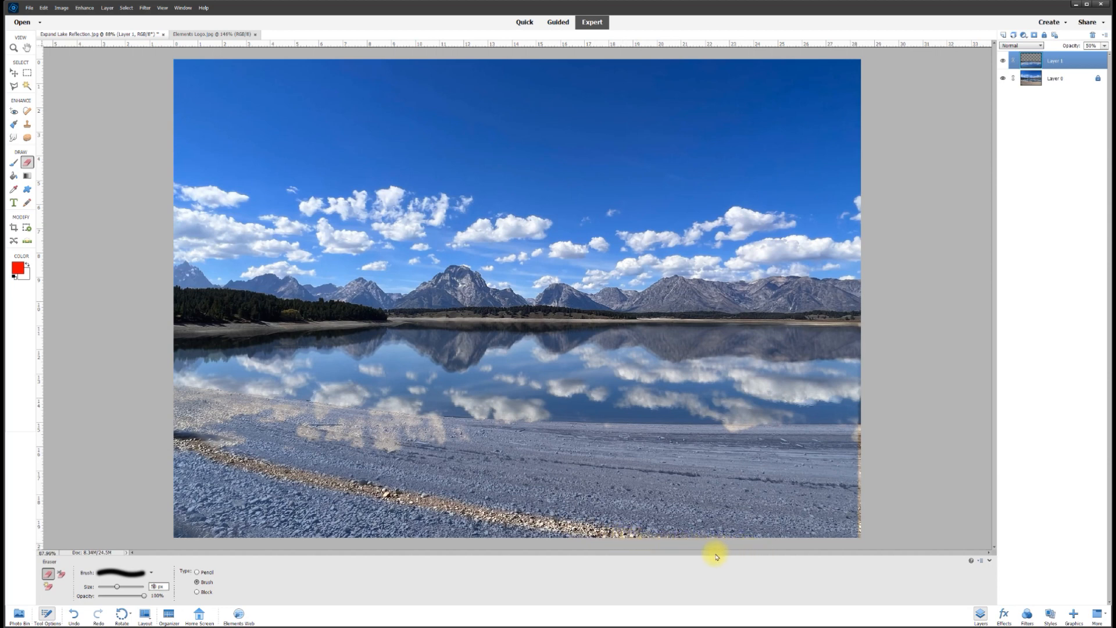
Set the flipped layer's opacity to 100%, and delete its area below the erased strip using a Polygonal Lasso selection.
click(1102, 47)
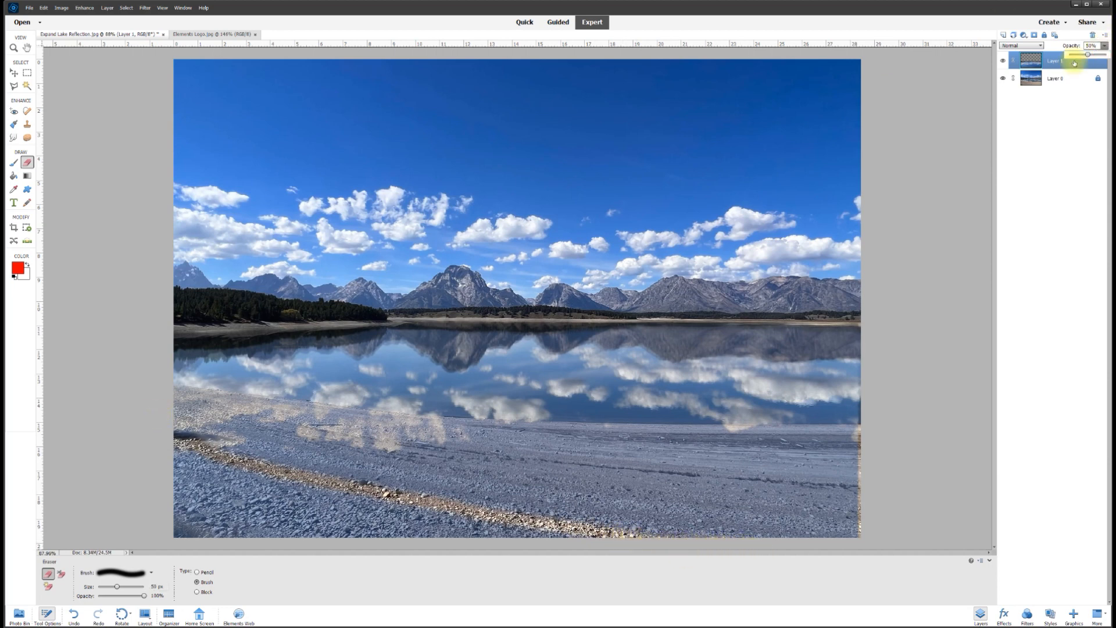
drag(1089, 56, 1107, 55)
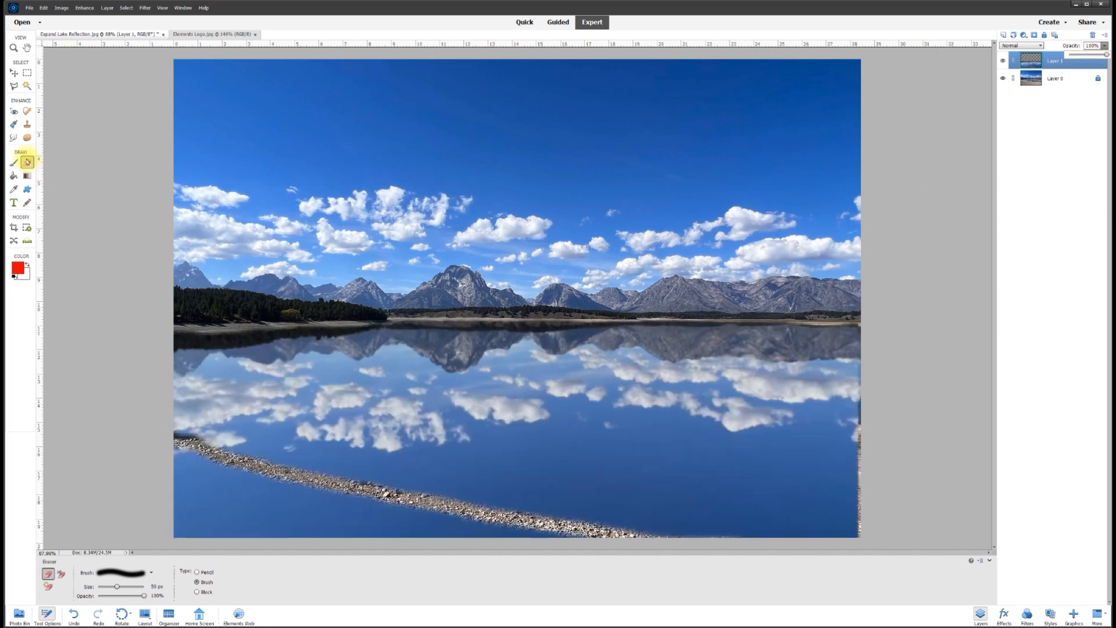
click(15, 86)
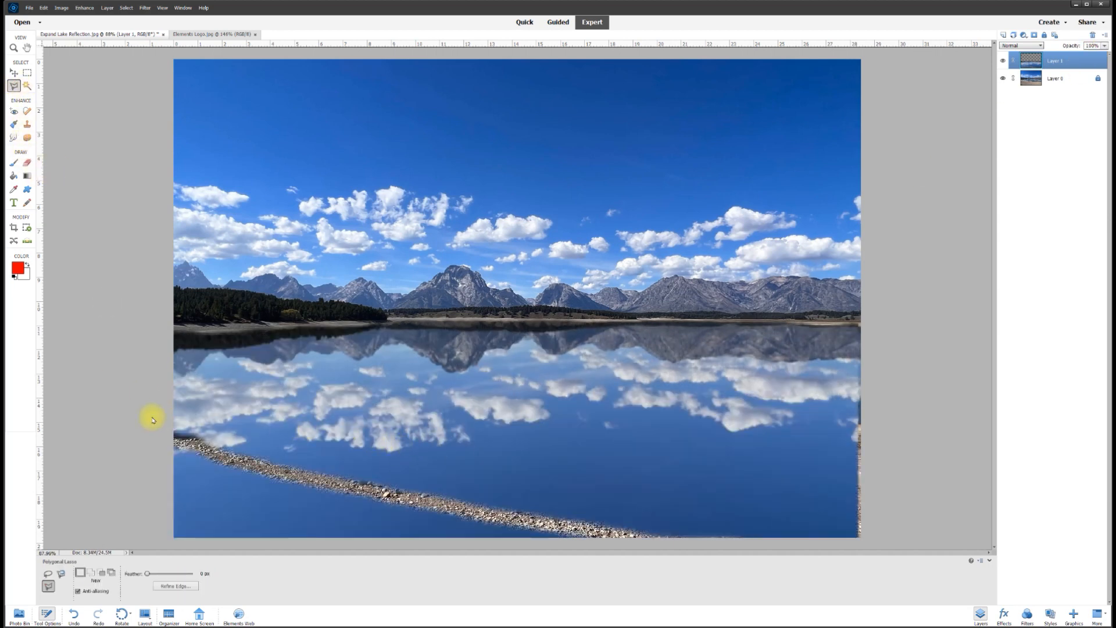
click(158, 424)
click(171, 440)
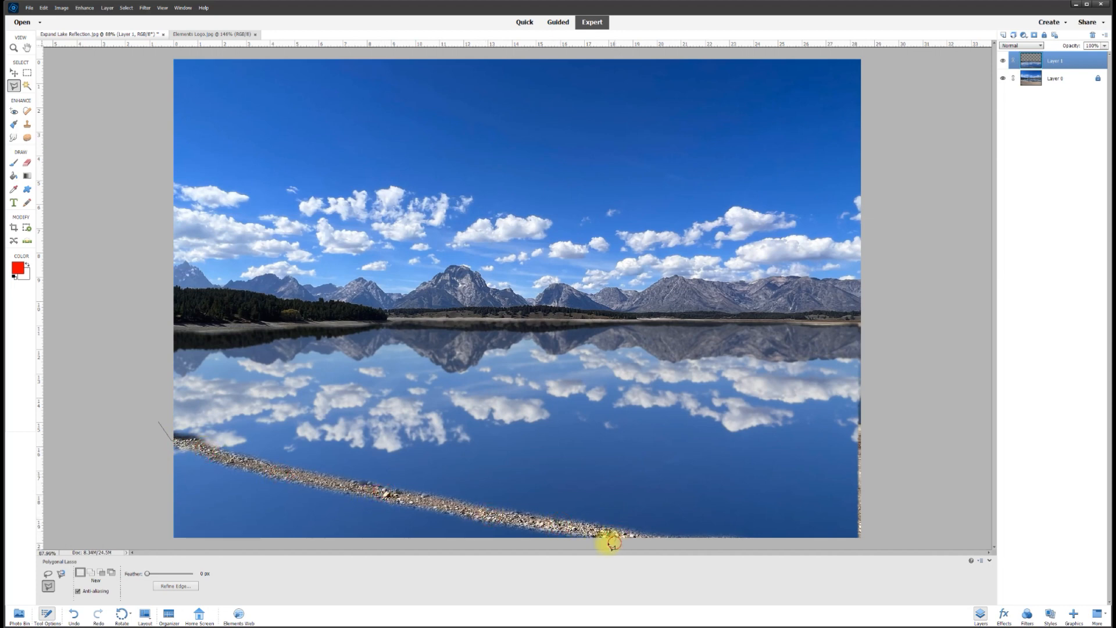
double_click(165, 543)
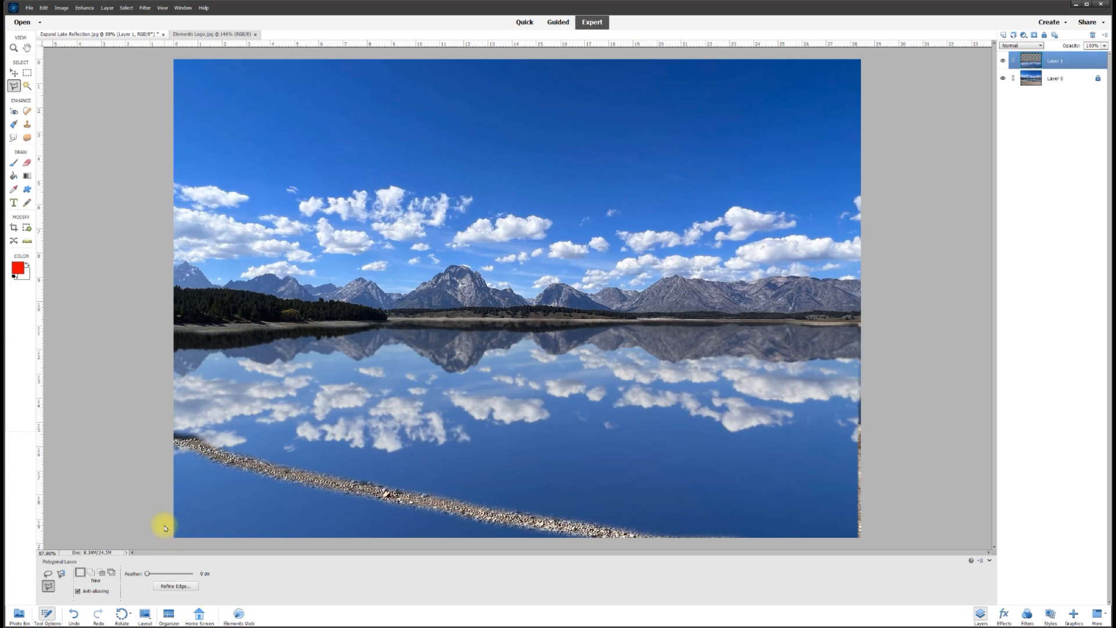
key(Delete)
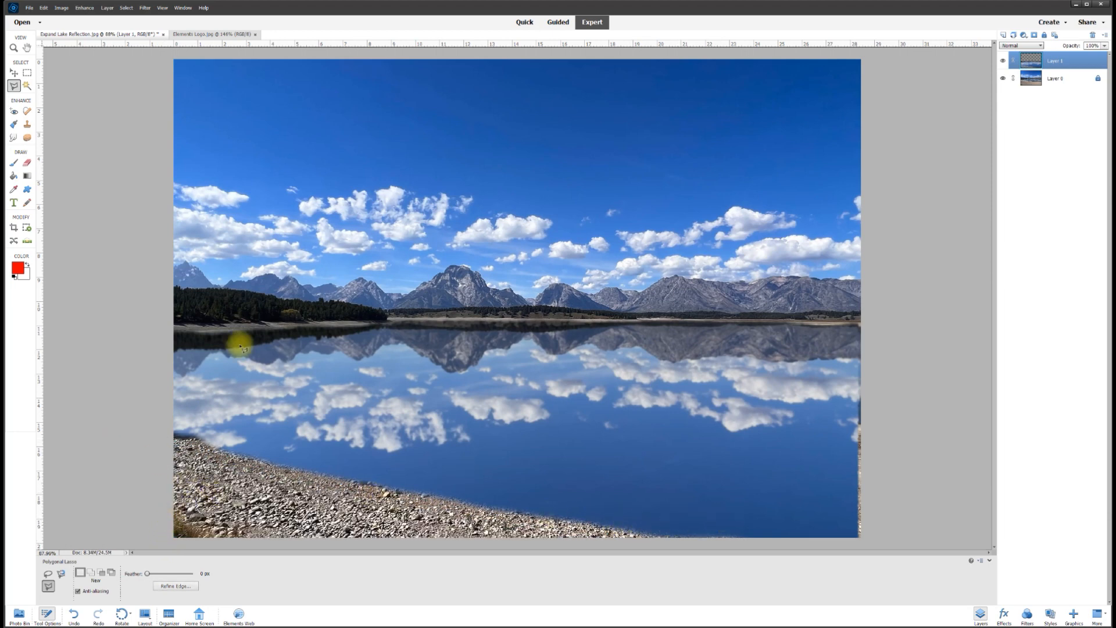
Give the flipped layer a black drop shadow with lighting angle 86°, size 81 px, distance 14 px and opacity 77%.
key(v)
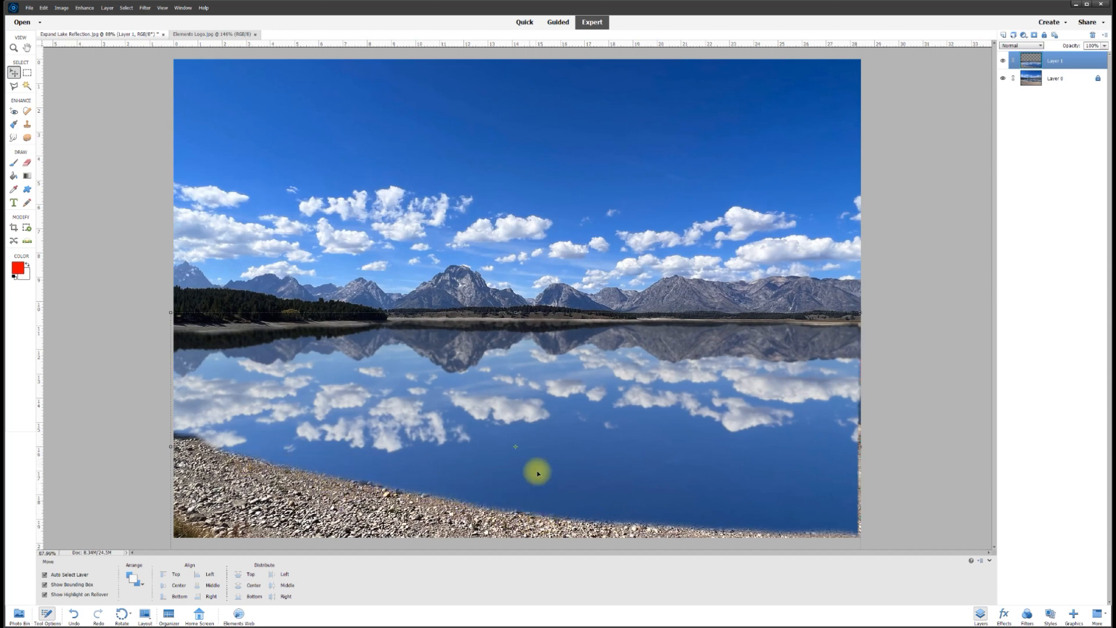
right_click(544, 430)
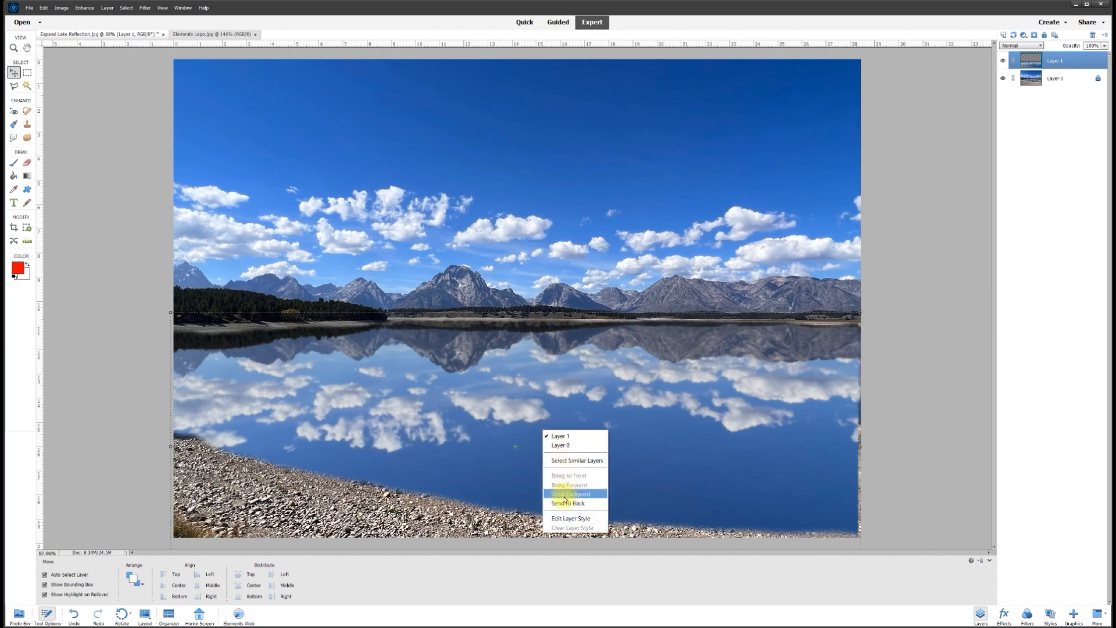
click(565, 516)
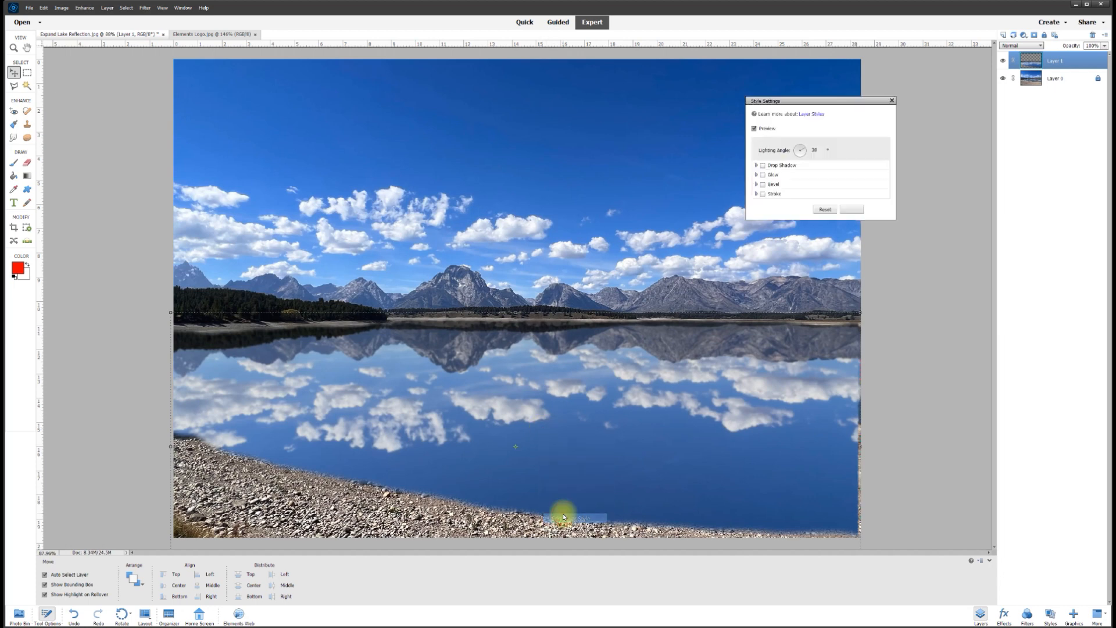
click(763, 165)
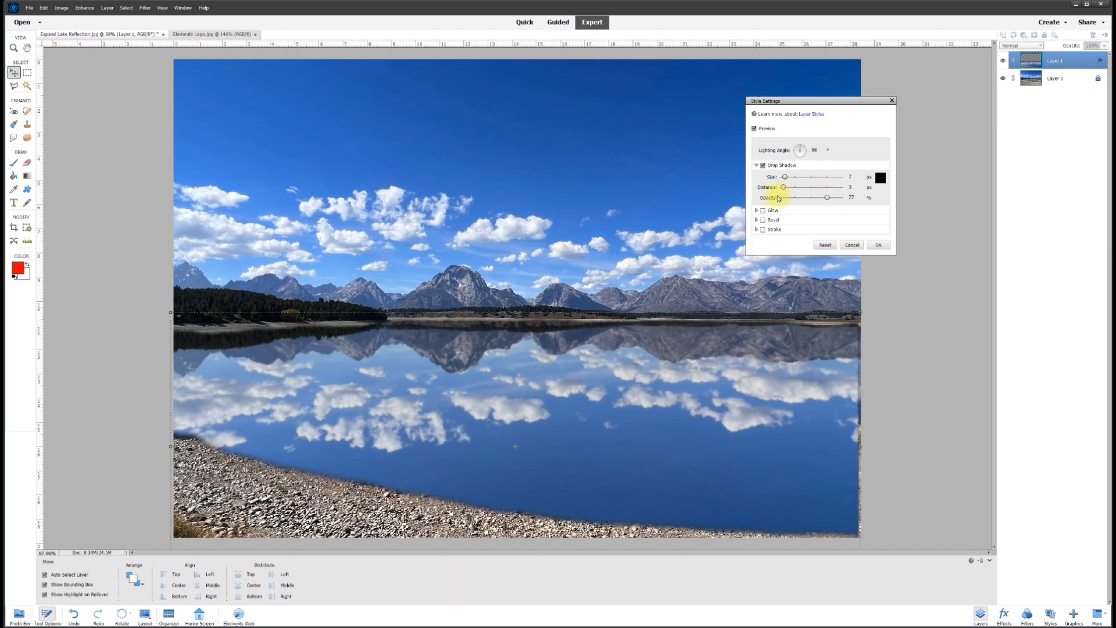
drag(788, 188, 791, 188)
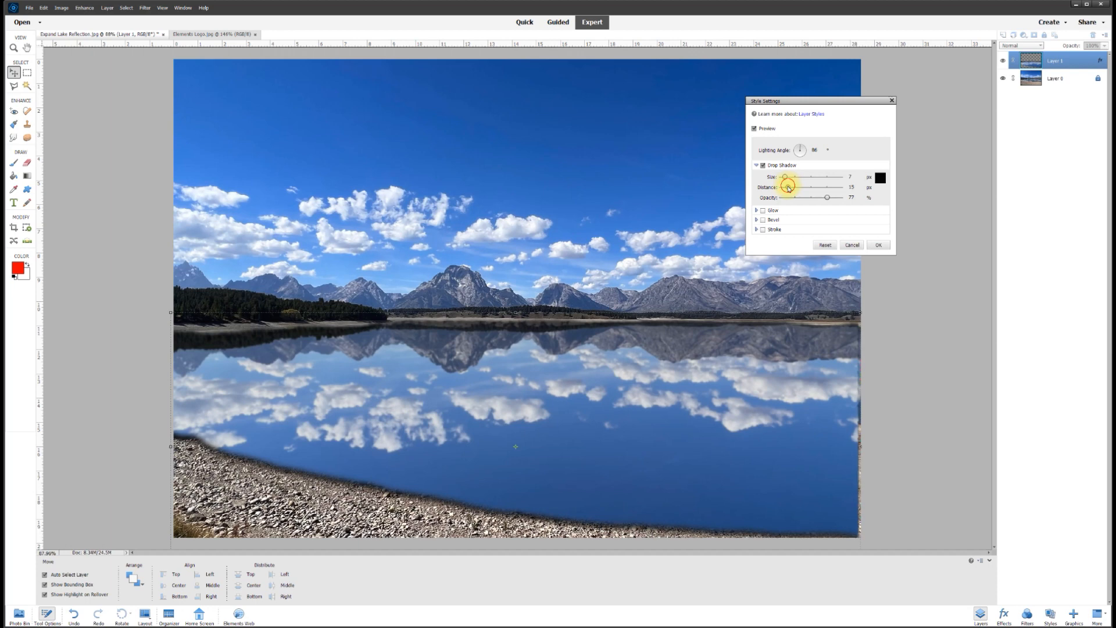
drag(787, 178, 795, 177)
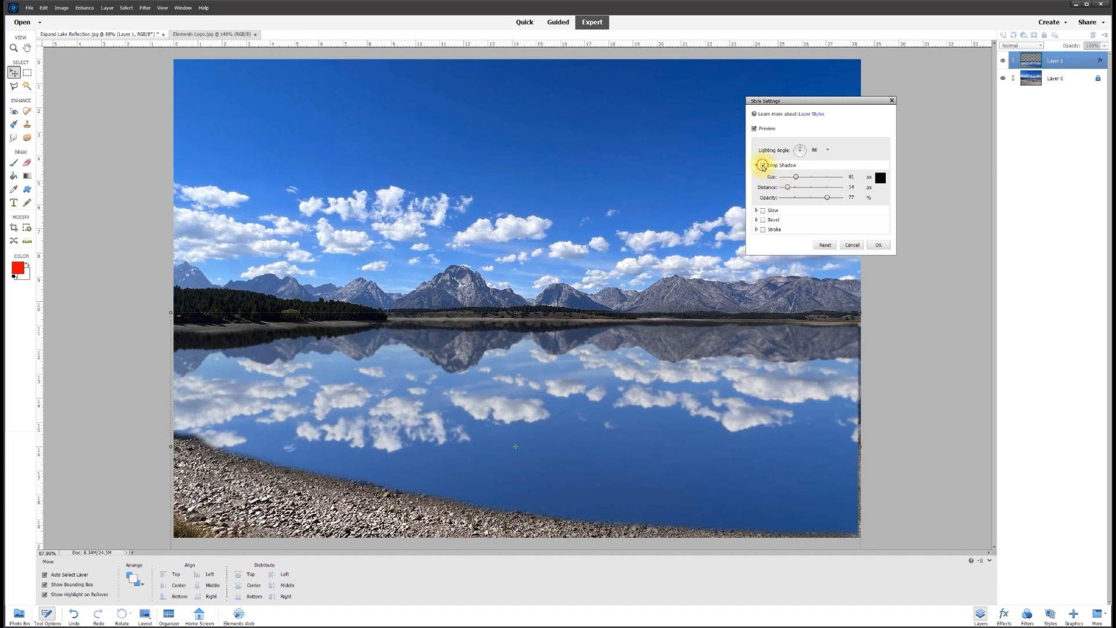
Compare the shoreline with the drop shadow off and on, and apply the layer style with the shadow enabled.
click(763, 166)
click(763, 167)
click(764, 166)
click(763, 166)
click(880, 245)
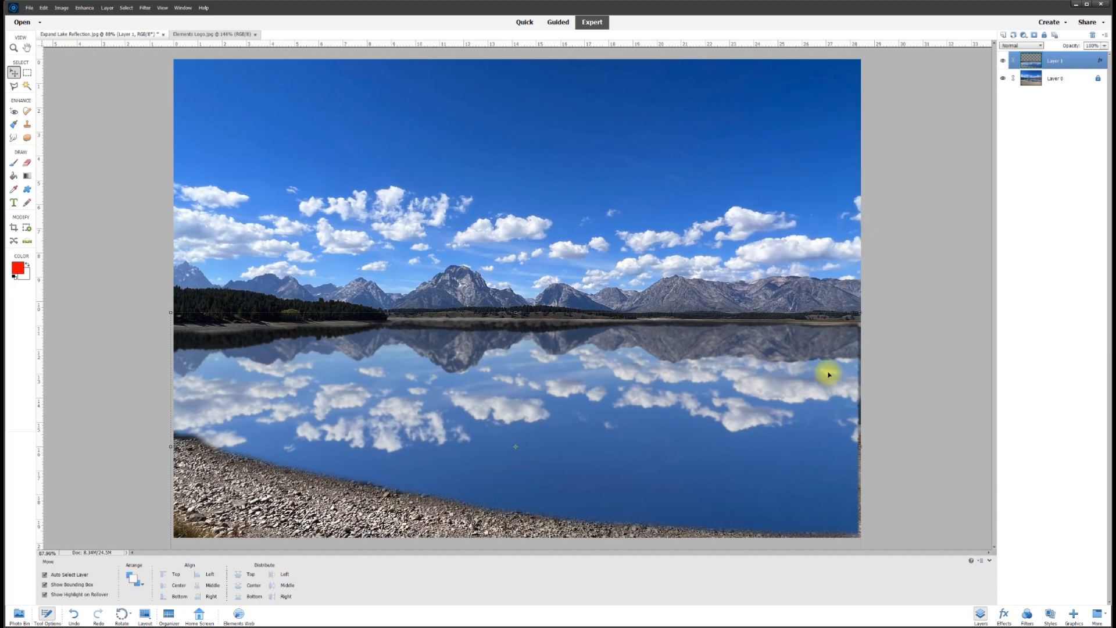